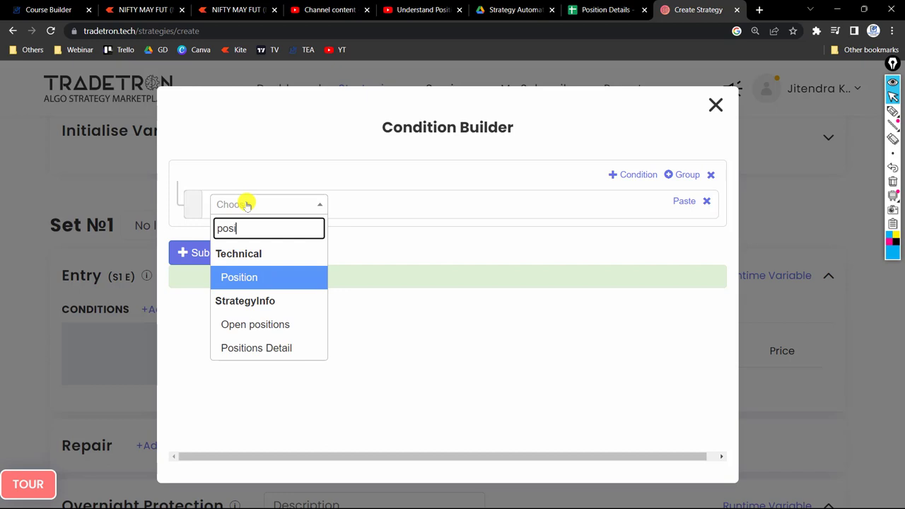
Review the parameters of the Positions Detail keyword and close the condition builder without saving.
left_click(291, 346)
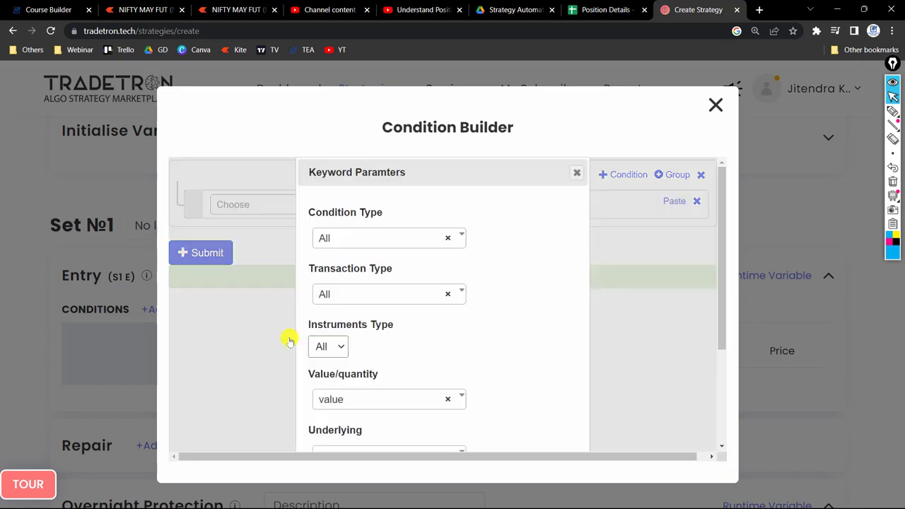
scroll(471, 277, "down", 3)
scroll(473, 276, "up", 3)
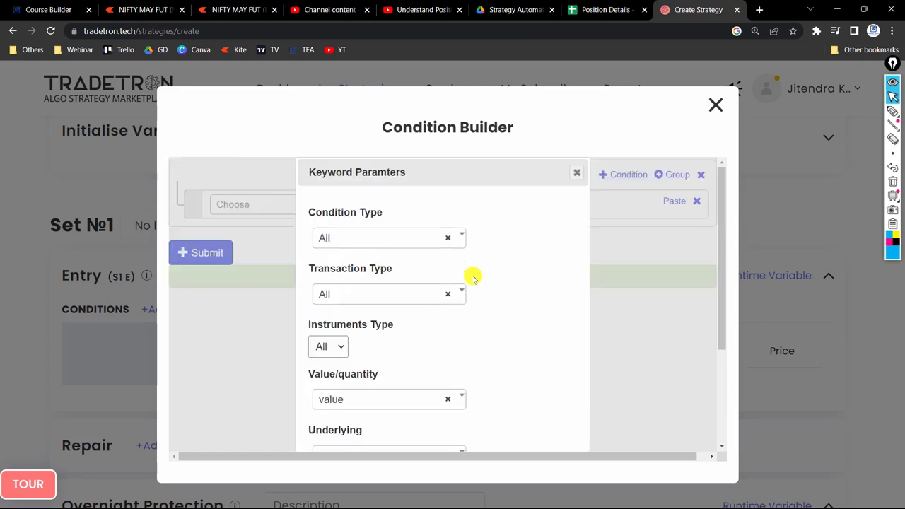
left_click(576, 173)
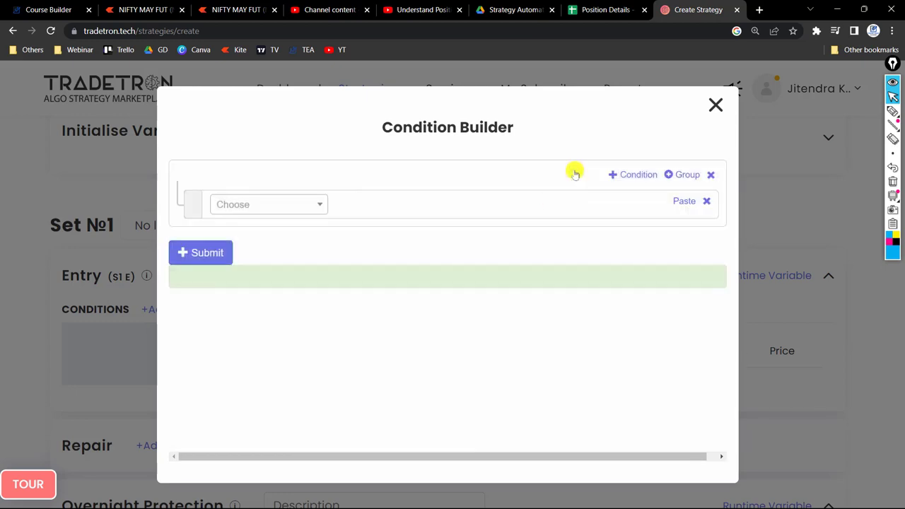
left_click(716, 106)
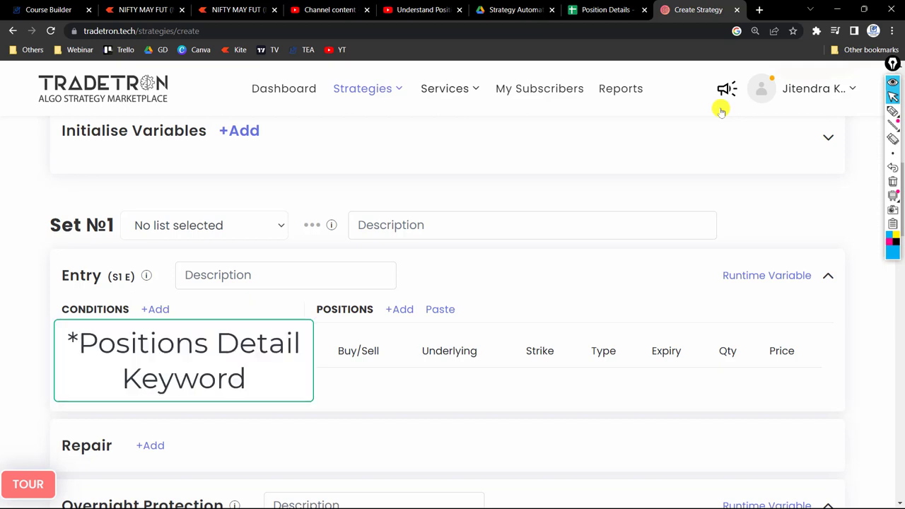
Draw two crossing pink freehand lines over the entry section and label their starting points 100 and 50.
left_click(893, 240)
left_click(890, 242)
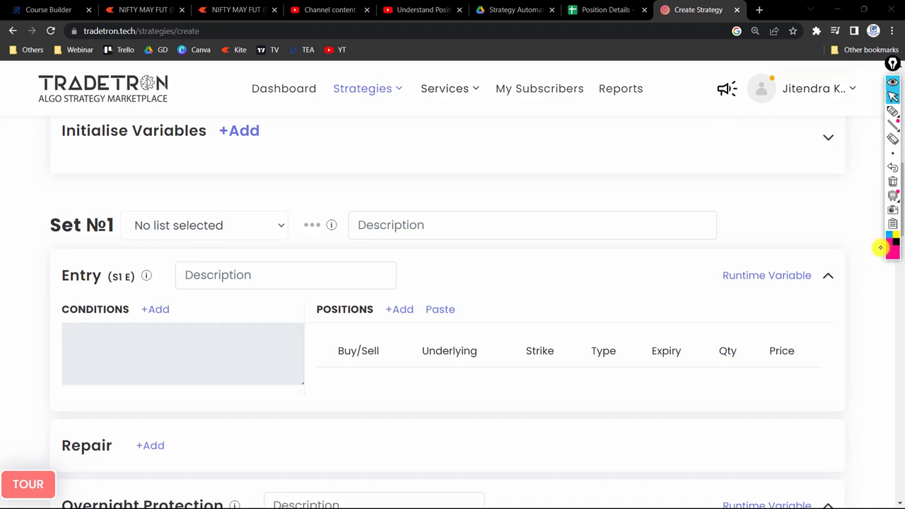
left_click(892, 111)
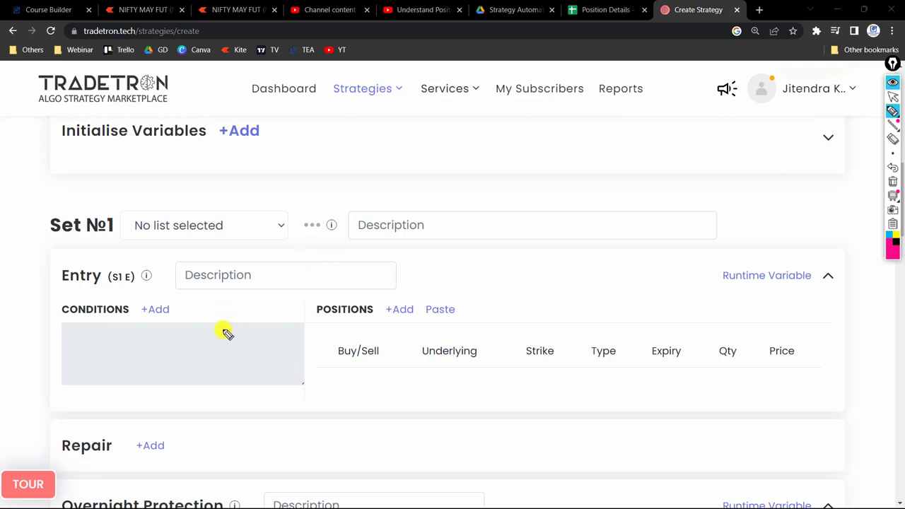
mouse_move(222, 331)
left_mouse_down()
mouse_move(262, 307)
mouse_move(303, 242)
left_mouse_up()
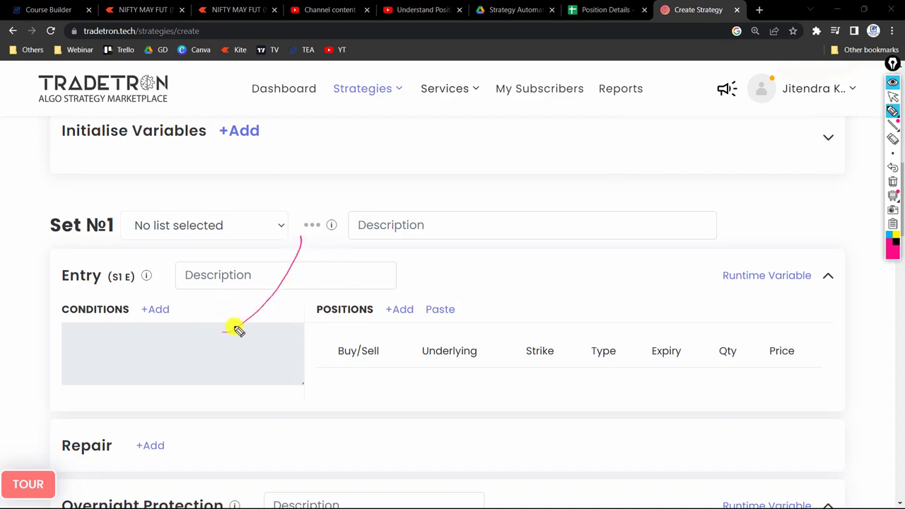
left_click_drag(199, 318, 371, 247)
mouse_move(181, 323)
left_mouse_down()
mouse_move(176, 337)
mouse_move(196, 314)
mouse_move(203, 353)
mouse_move(234, 330)
mouse_move(228, 342)
left_mouse_up()
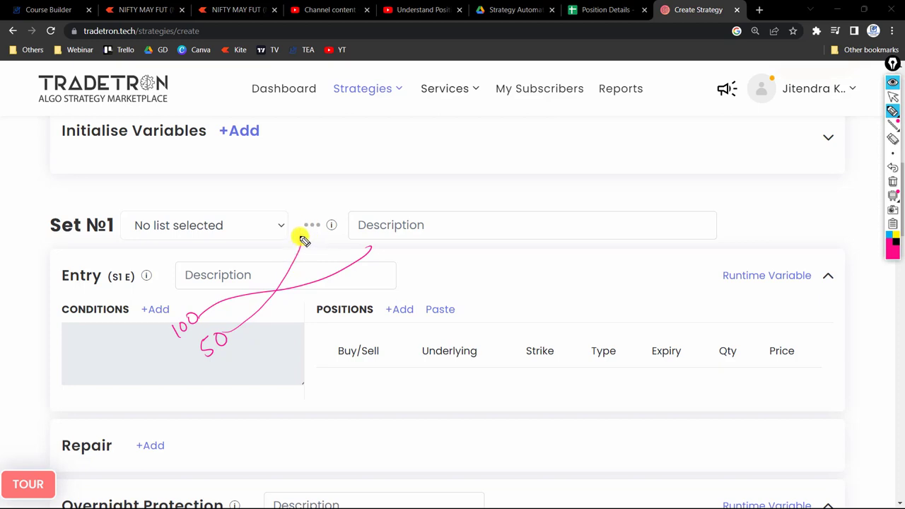
Write CE at the end of the 50 line, extend both annotation lines upward and circle the sketch.
left_click_drag(309, 238, 333, 222)
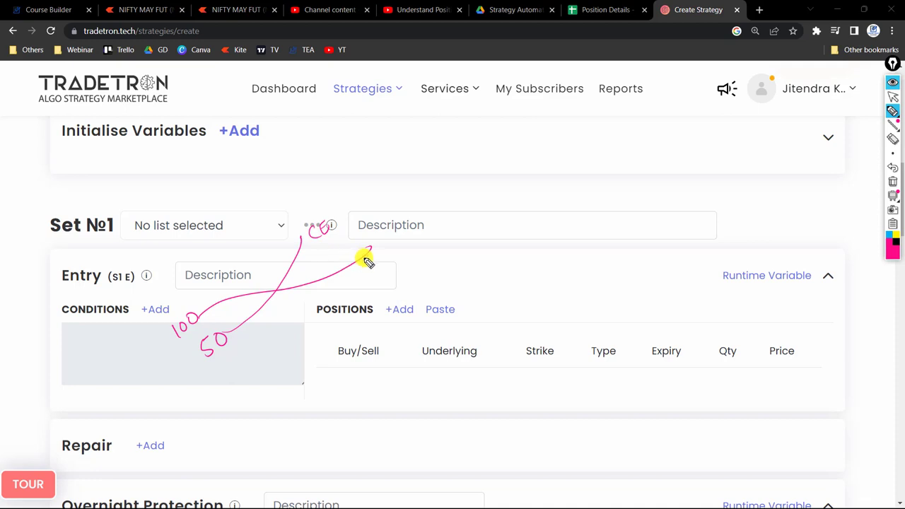
mouse_move(370, 257)
left_mouse_down()
mouse_move(392, 204)
mouse_move(394, 152)
left_mouse_up()
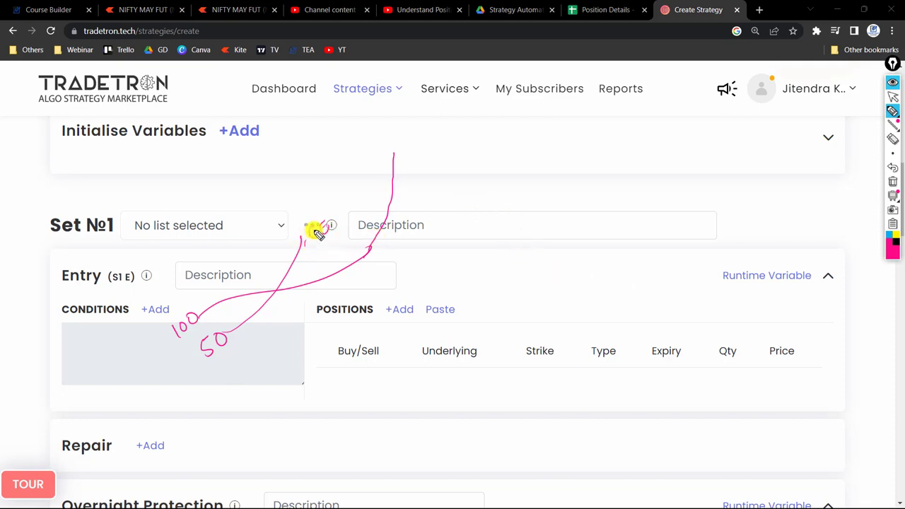
mouse_move(317, 233)
left_mouse_down()
mouse_move(398, 202)
mouse_move(427, 169)
mouse_move(422, 111)
left_mouse_up()
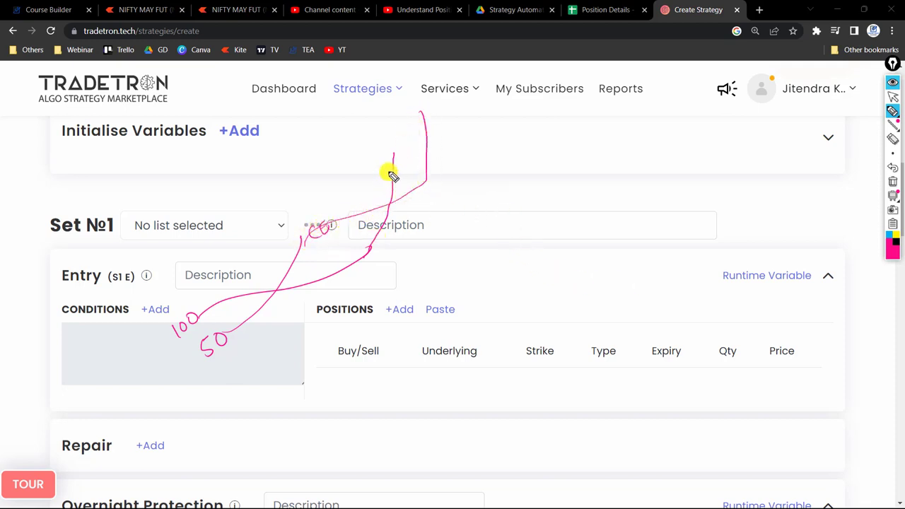
left_click_drag(392, 164, 460, 110)
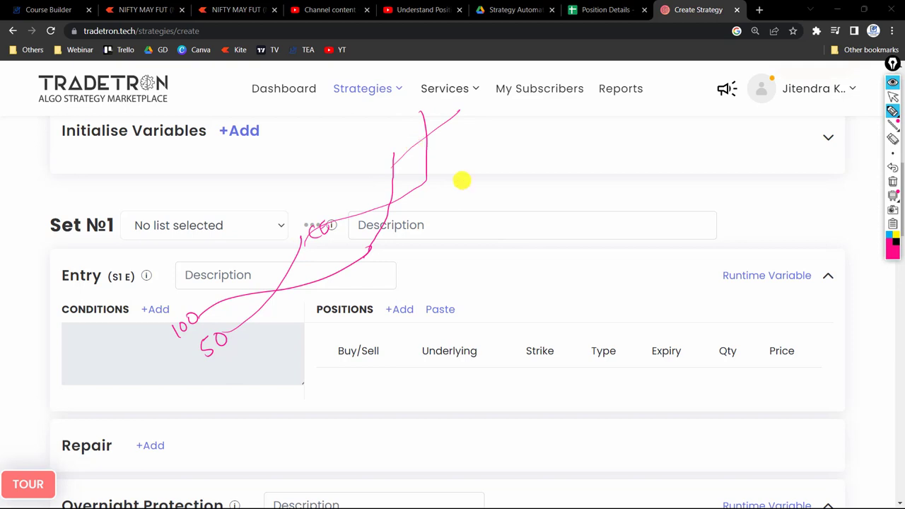
mouse_move(427, 181)
left_mouse_down()
mouse_move(445, 280)
mouse_move(331, 177)
left_mouse_up()
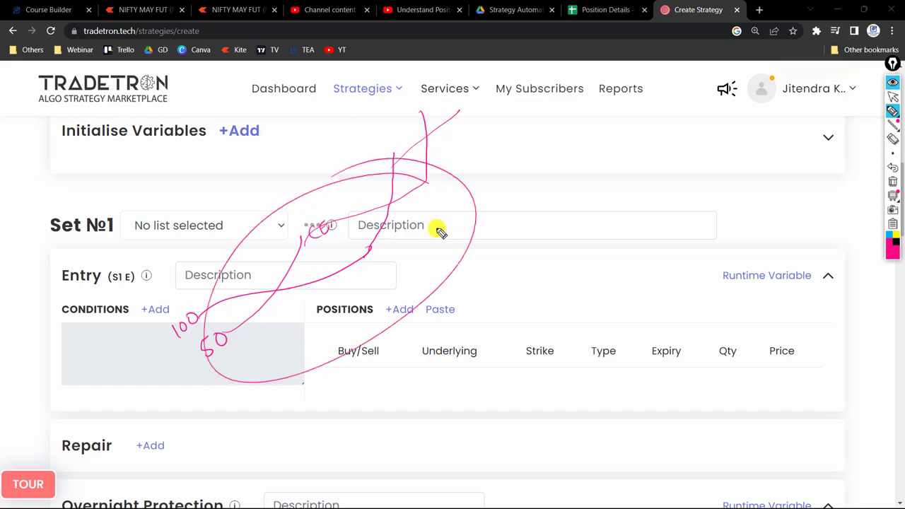
Clear the freehand annotations, return to the normal cursor and collapse the annotation tools.
left_click(892, 182)
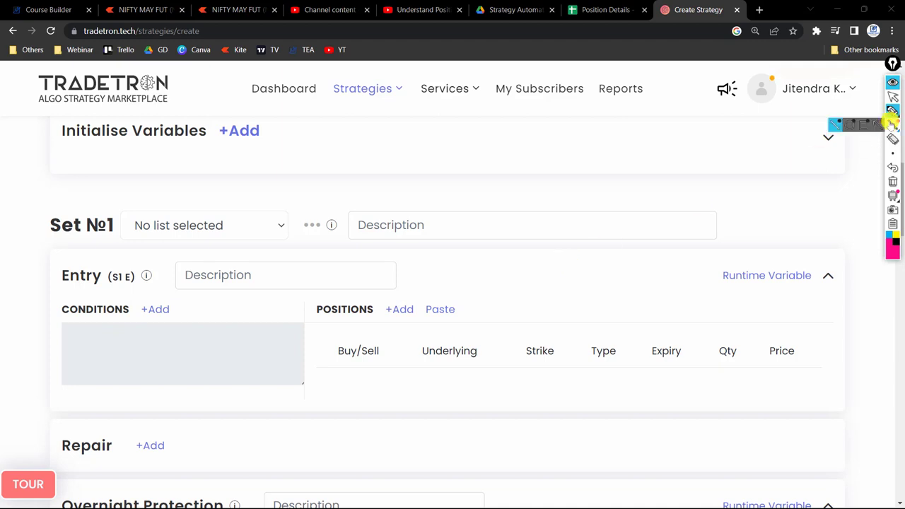
left_click(896, 97)
left_click(894, 83)
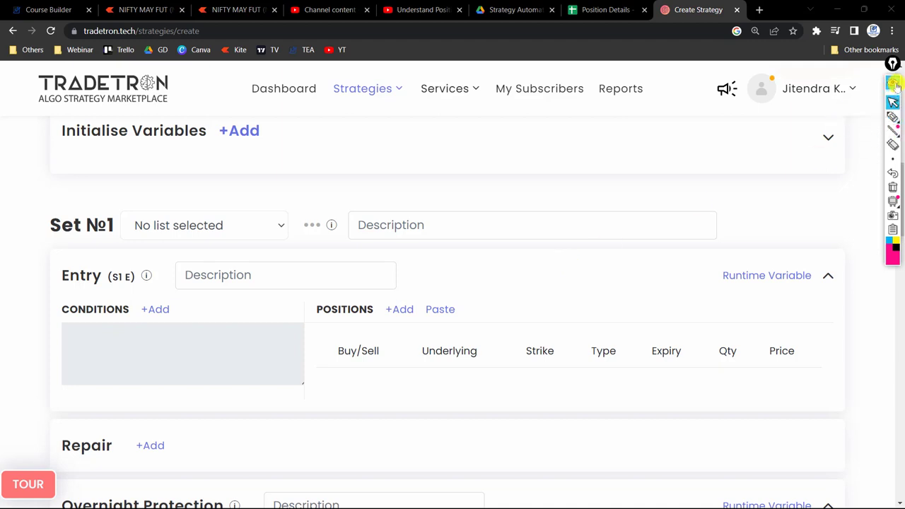
Add an entry condition to Set №1 using the Positions Detail keyword.
left_click(152, 311)
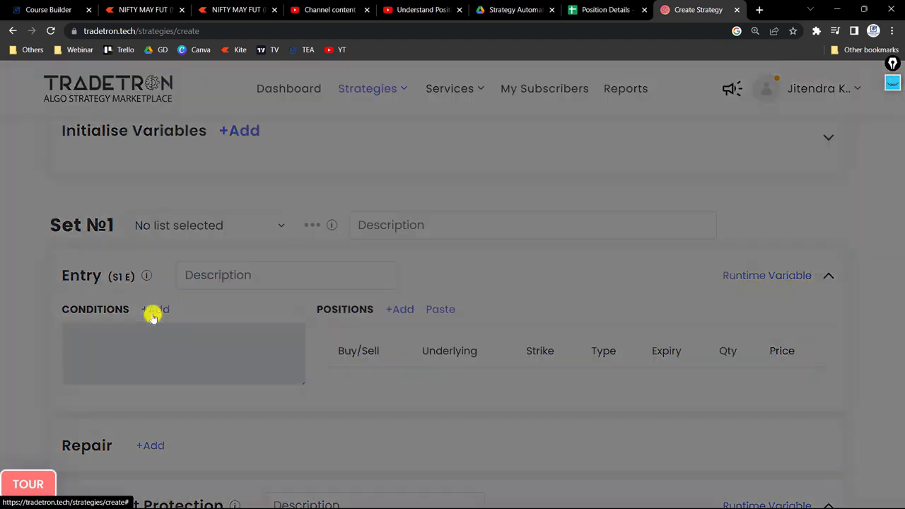
left_click(246, 204)
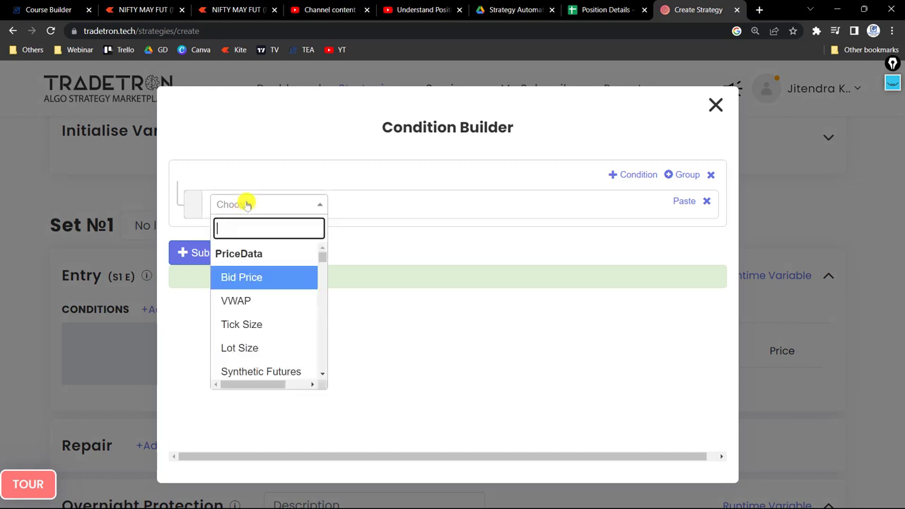
type("pos")
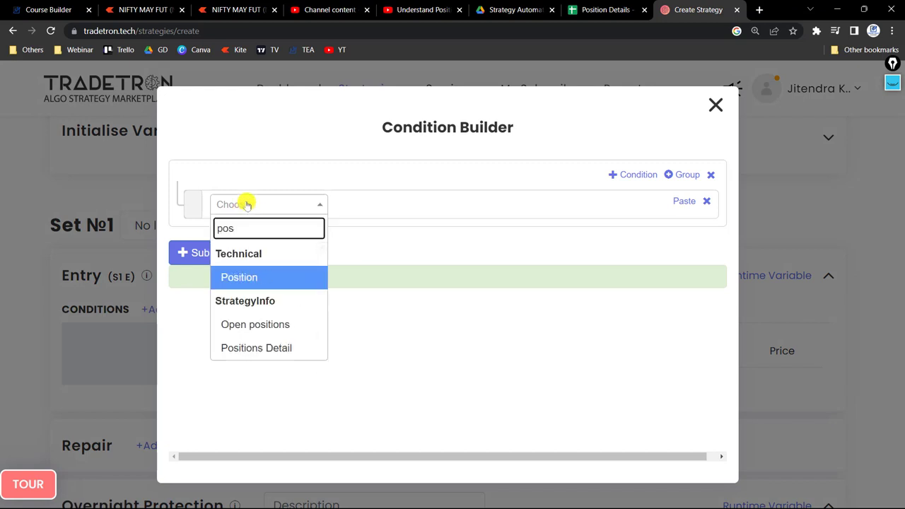
left_click(293, 347)
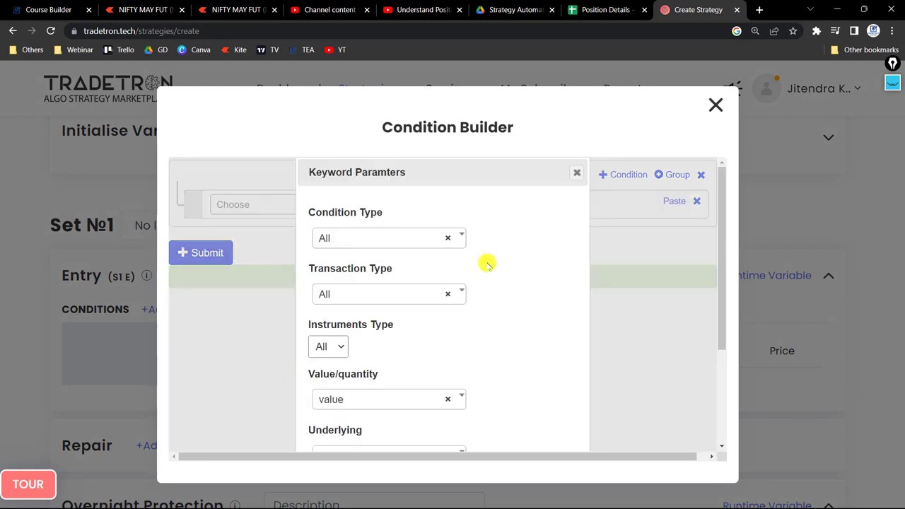
Review the available options for condition type, transaction type and instruments type in the keyword parameters.
scroll(495, 241, "down", 1)
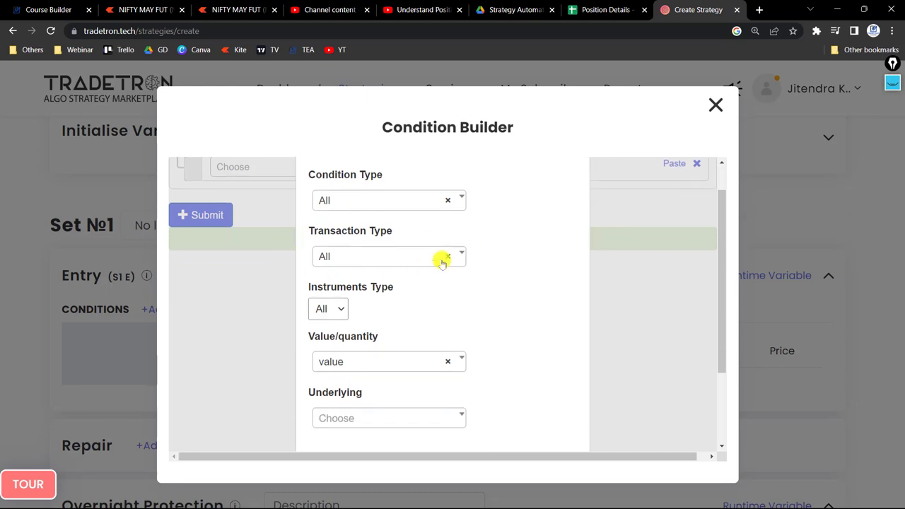
left_click(386, 199)
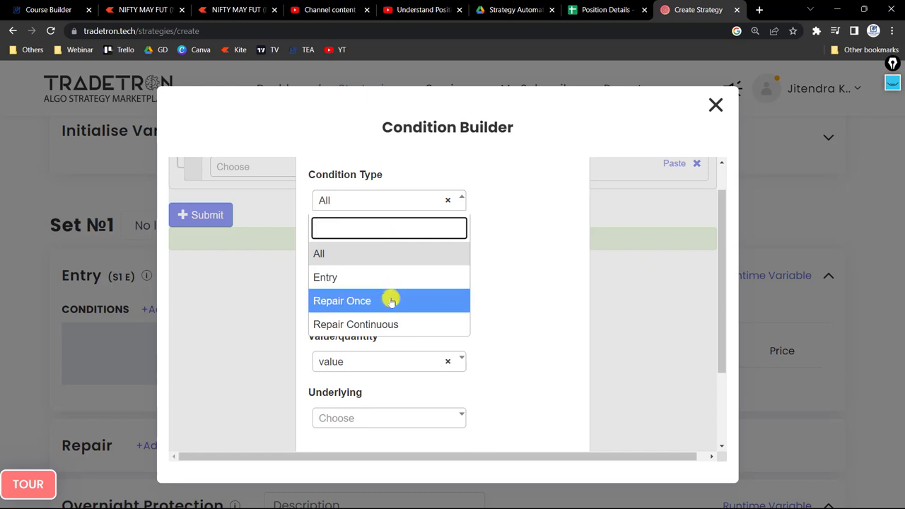
scroll(305, 292, "down", 3)
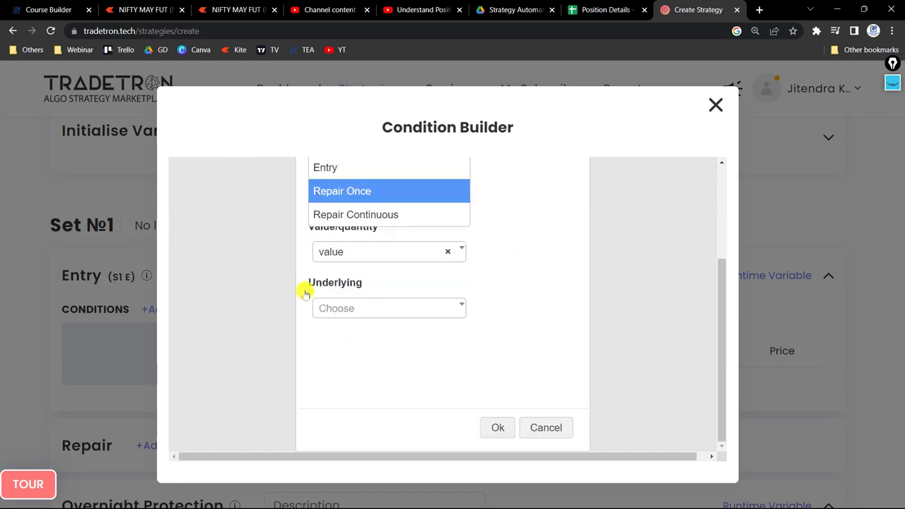
left_click(501, 282)
scroll(501, 282, "up", 3)
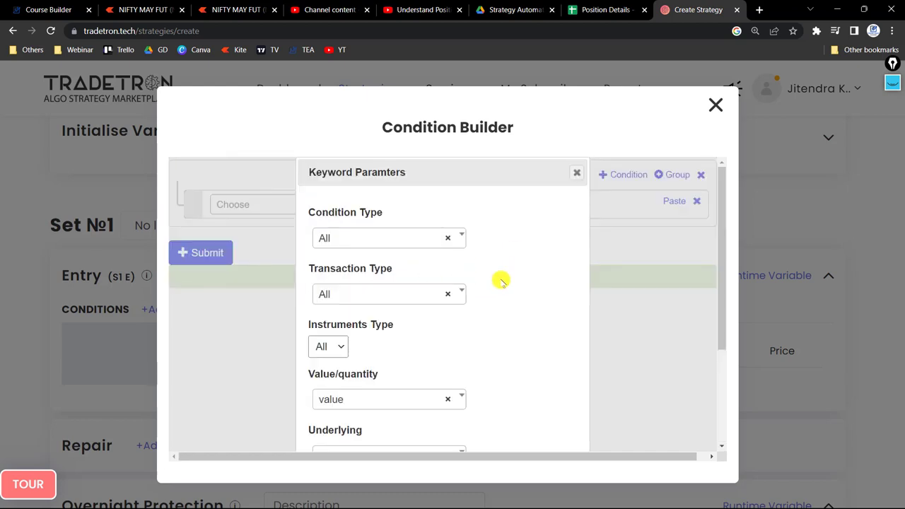
key("ctrl+plus")
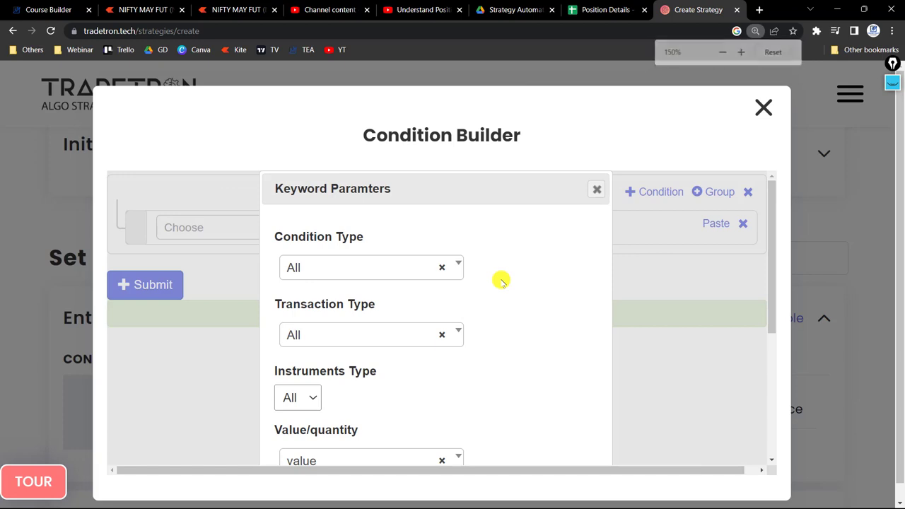
scroll(384, 319, "down", 1)
left_click(375, 309)
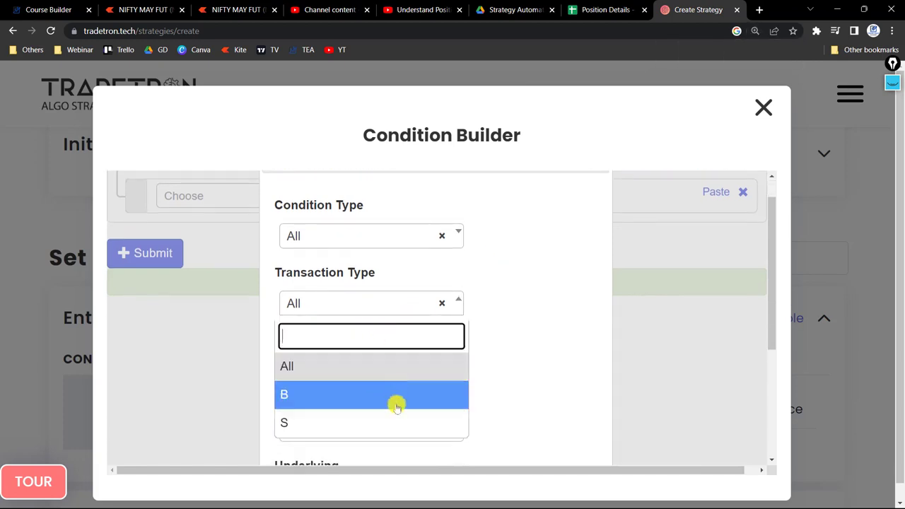
left_click(509, 375)
scroll(409, 338, "down", 3)
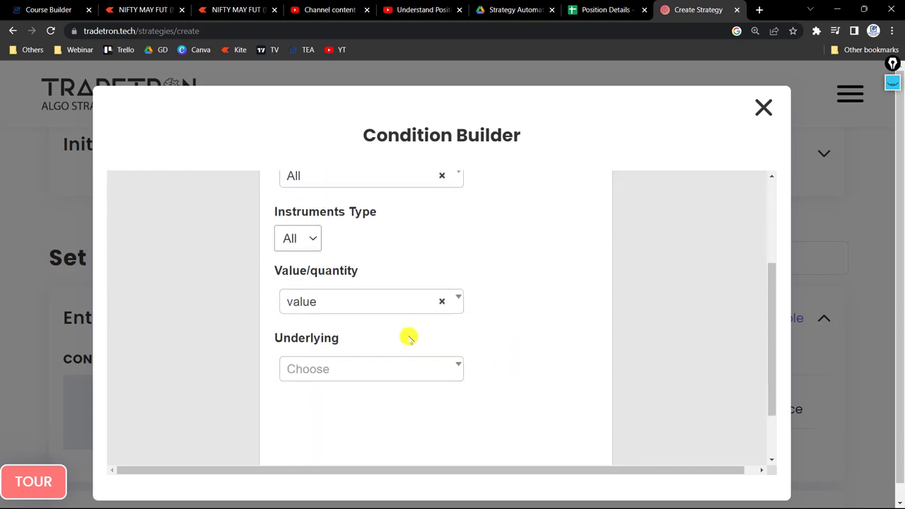
left_click(298, 227)
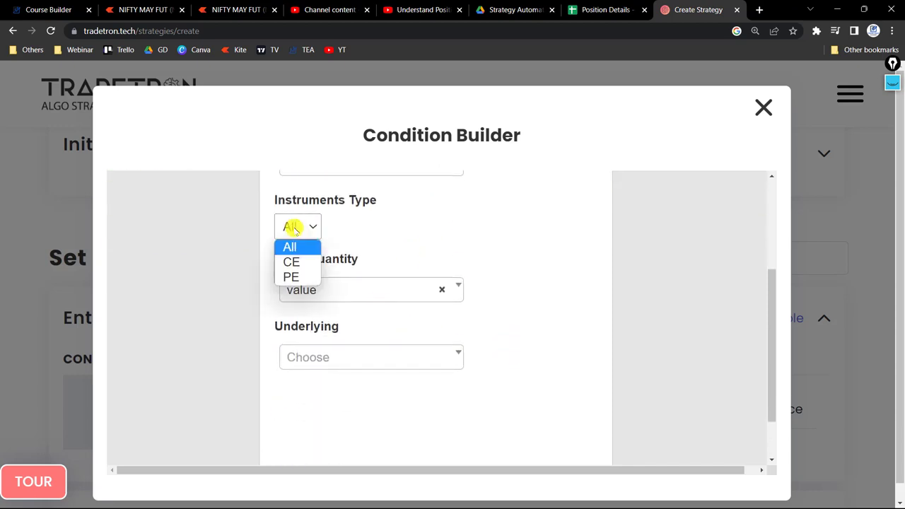
left_click(463, 225)
Set the keyword's Value/quantity parameter to quantity.
left_click(325, 287)
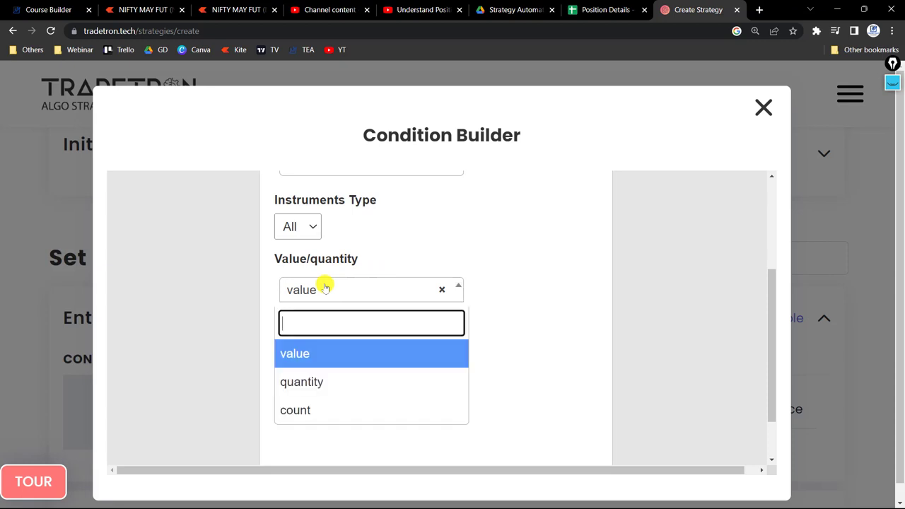
left_click_drag(532, 335, 340, 289)
left_click(340, 289)
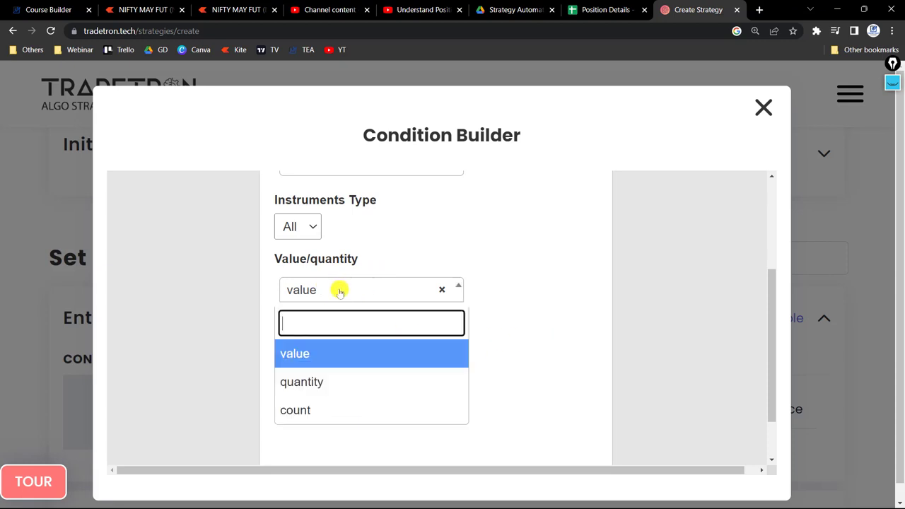
left_click(330, 392)
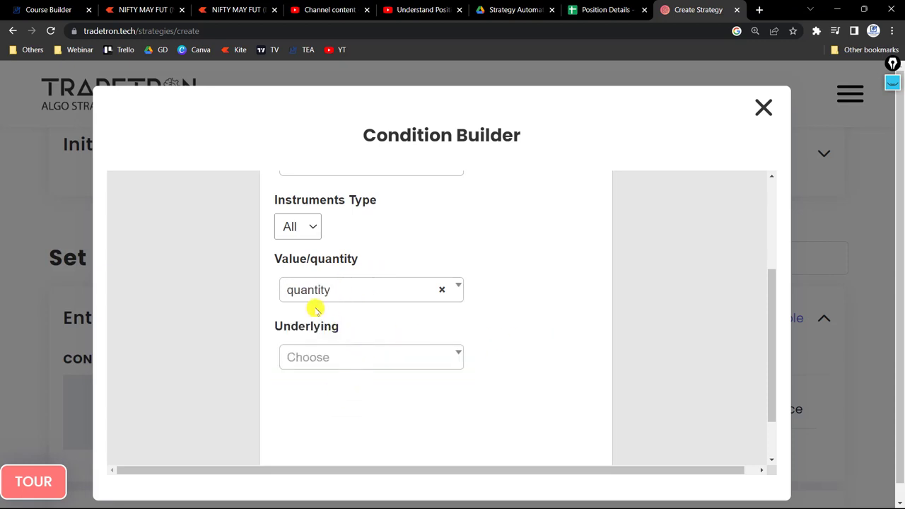
Search the underlyings for nifty and set the keyword's underlying to NIFTY BANK.
left_click(333, 364)
type("nifty")
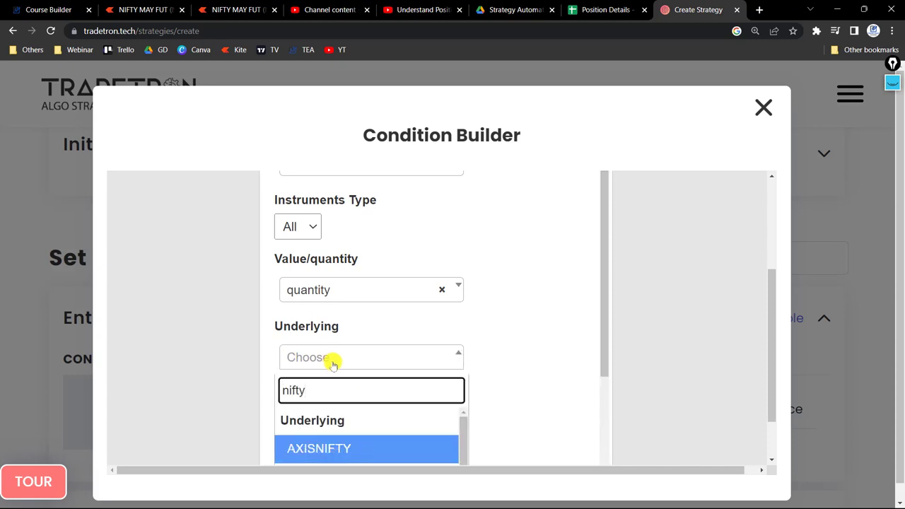
type("ban")
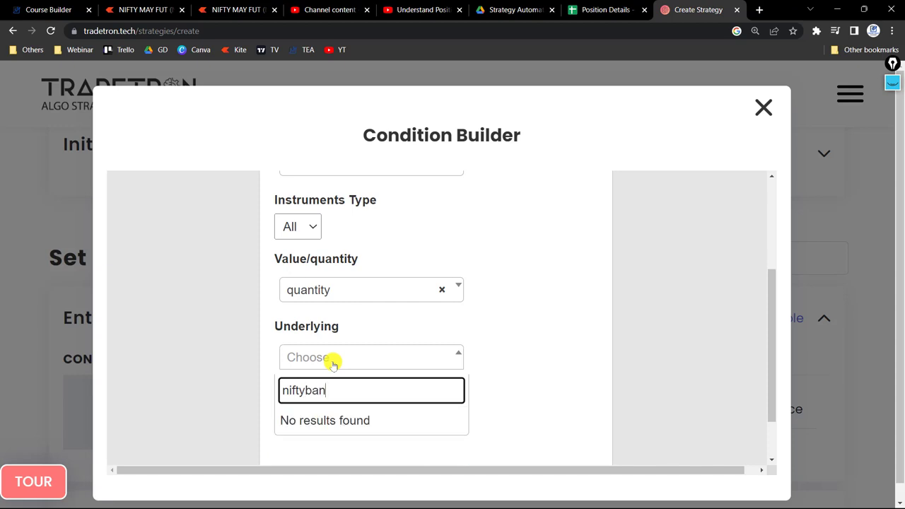
scroll(334, 366, "right", 1)
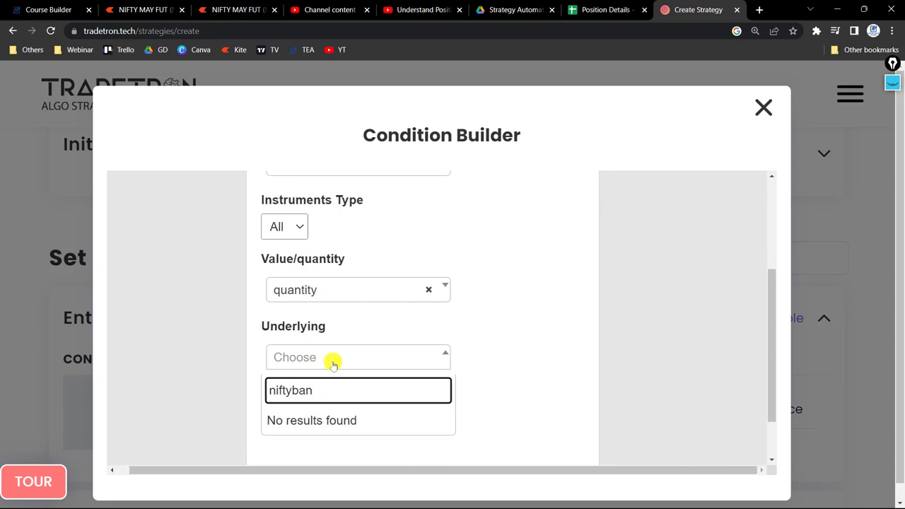
key("BackSpace")
key("BackSpace")
key("BackSpace")
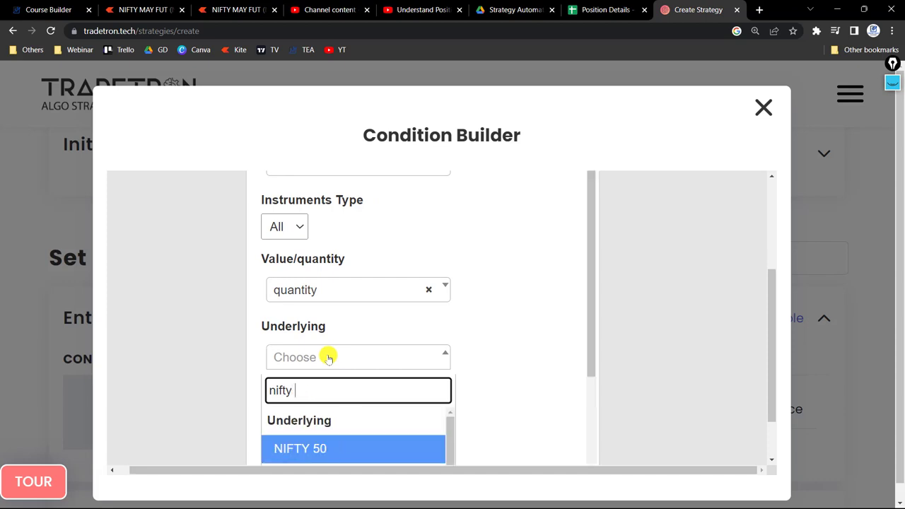
key("Down")
scroll(327, 357, "down", 2)
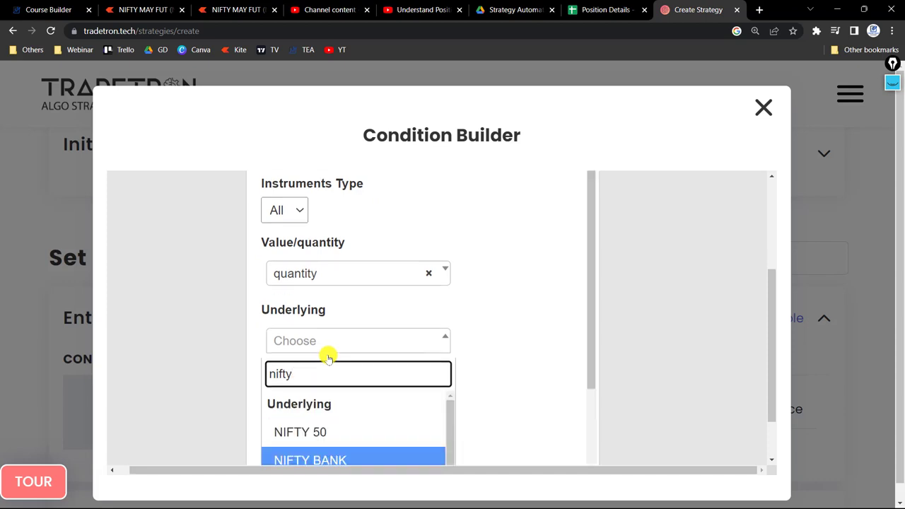
left_click(335, 390)
scroll(453, 368, "down", 2)
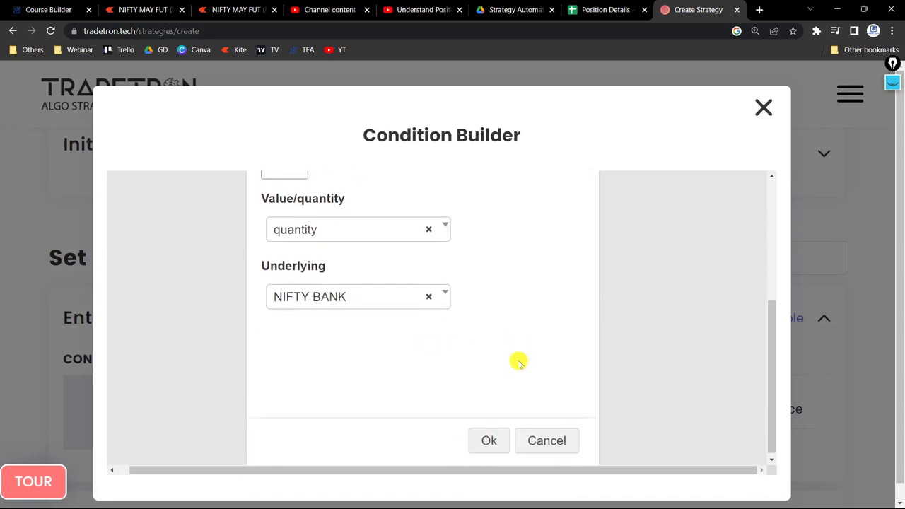
Apply the Positions Detail keyword parameters and reopen them to review the chosen settings.
left_click(488, 436)
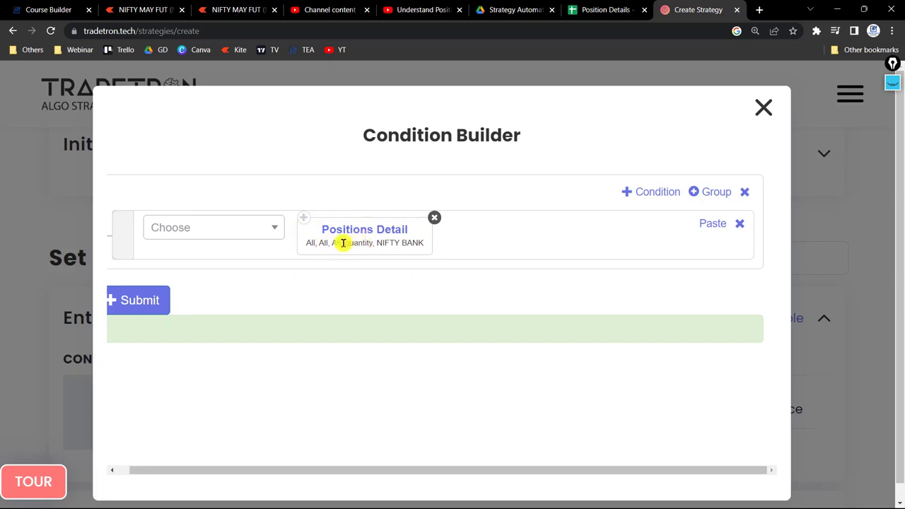
left_click_drag(338, 242, 309, 242)
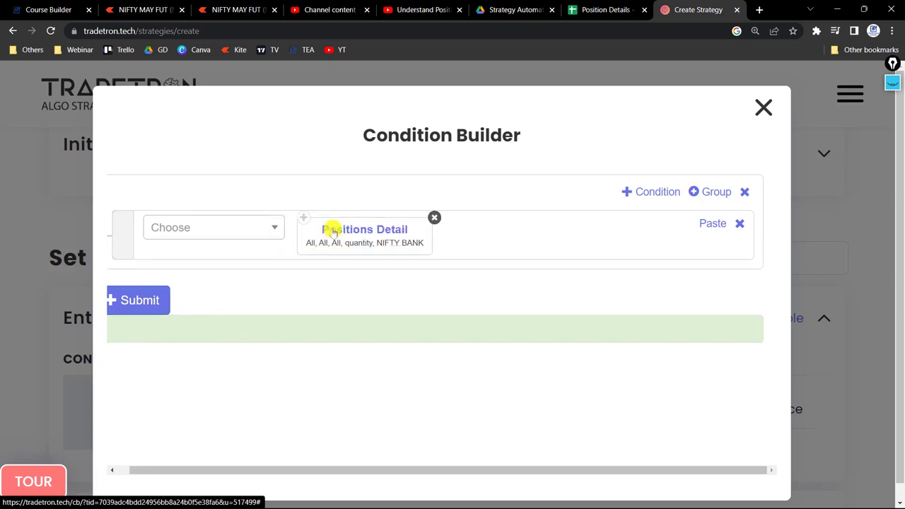
left_click(357, 228)
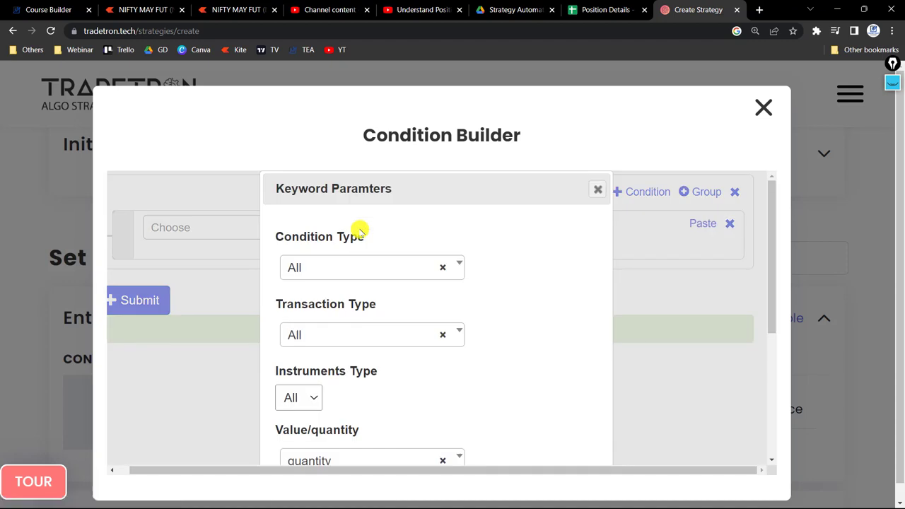
scroll(316, 277, "down", 1)
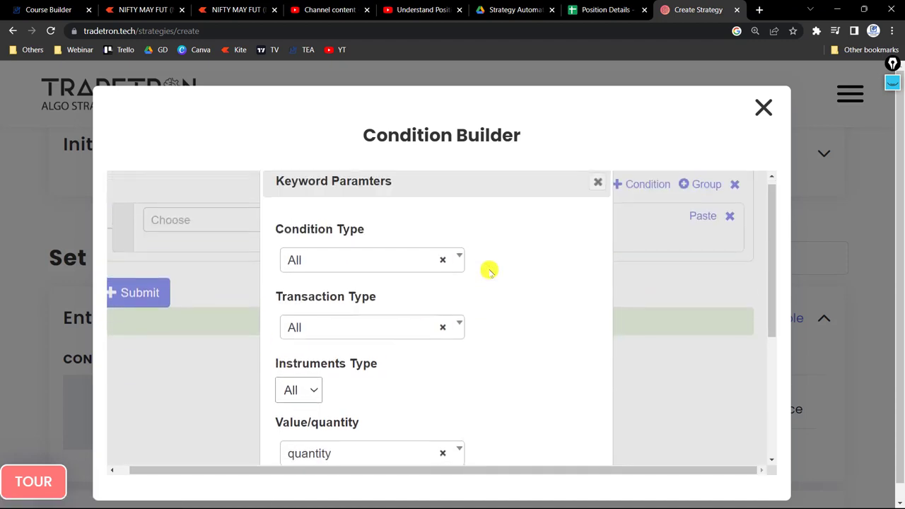
scroll(452, 271, "up", 1)
left_click(598, 192)
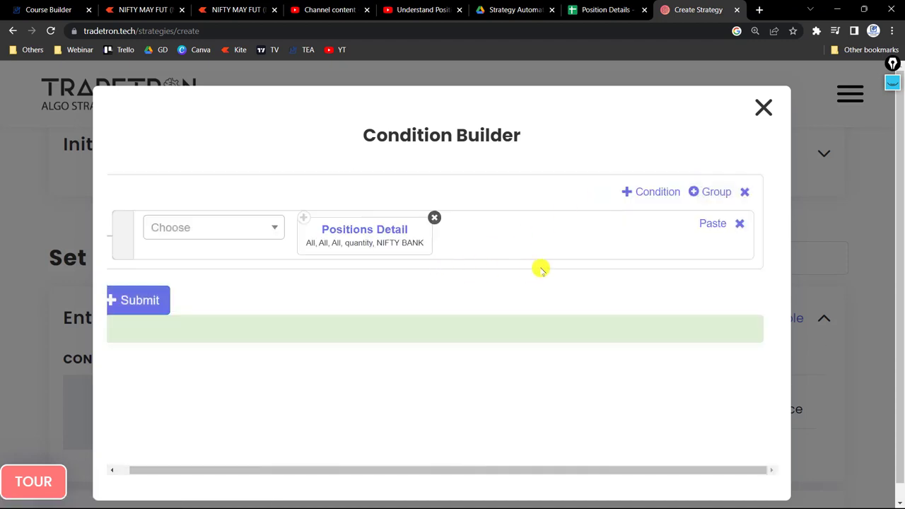
Switch to the Position Details spreadsheet in Google Sheets and examine the example positions, starting with the first Entry row.
left_click(606, 9)
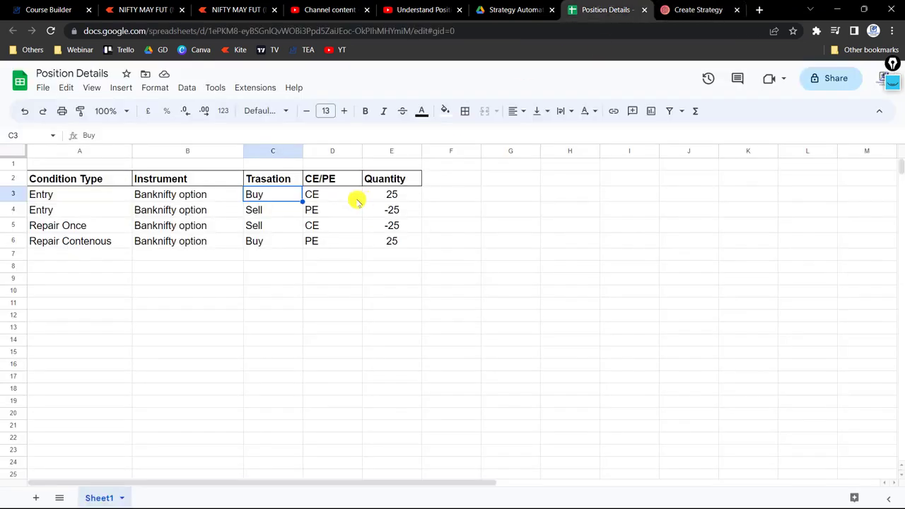
left_click(61, 194)
left_click_drag(75, 195, 168, 240)
left_click(151, 272)
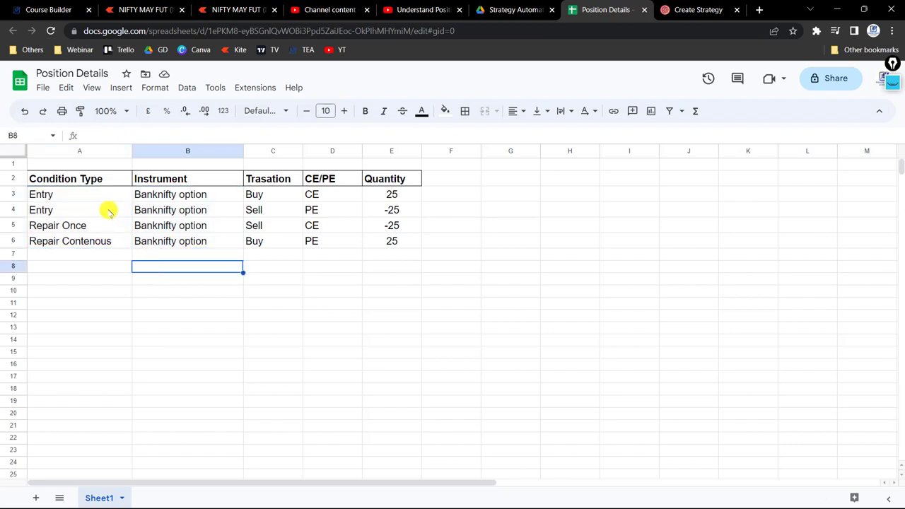
left_click(101, 193)
key("Right")
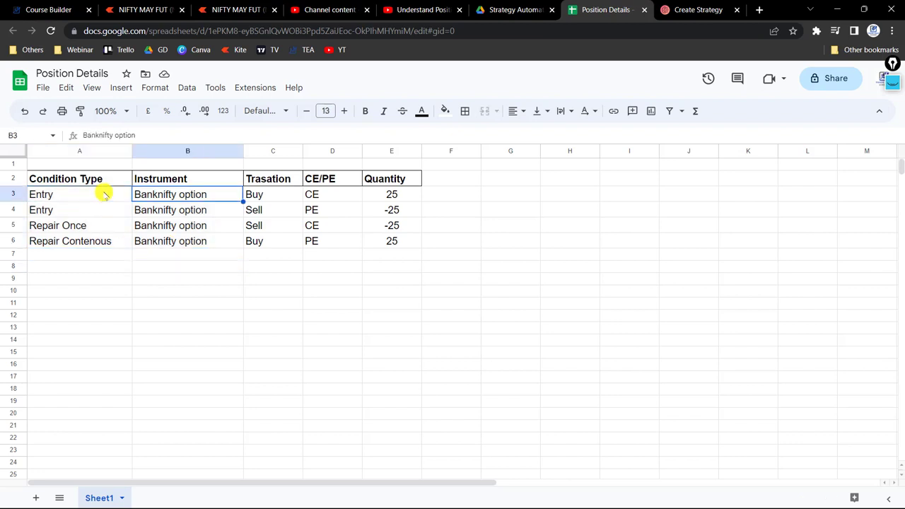
key("Right")
key("Right")
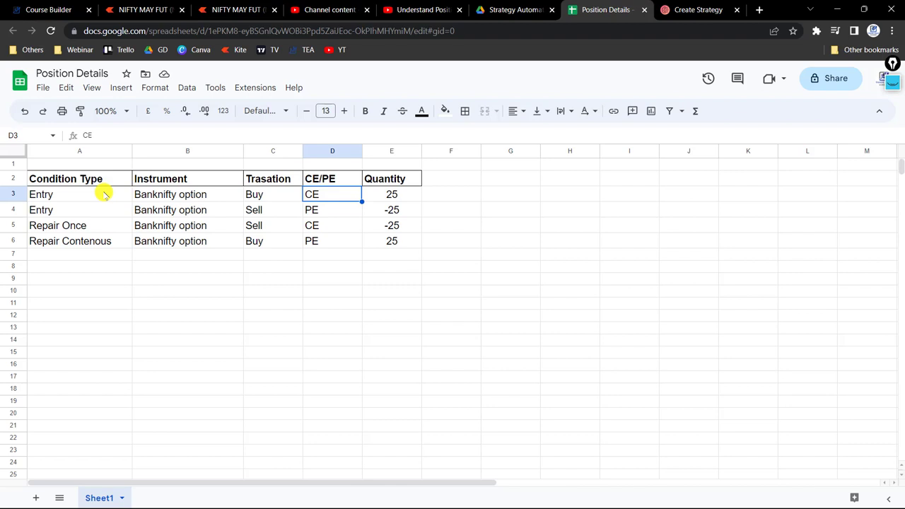
key("Right")
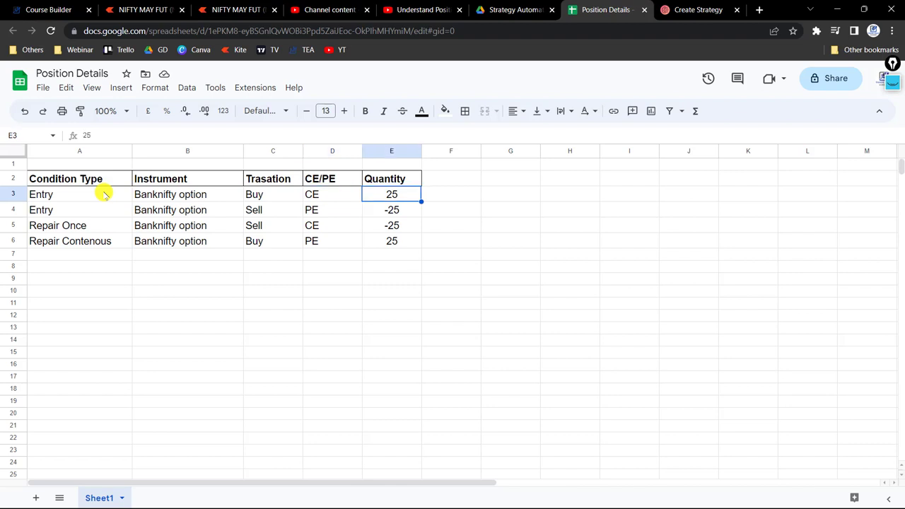
key("Left")
key("Left")
key("Left")
key("Left")
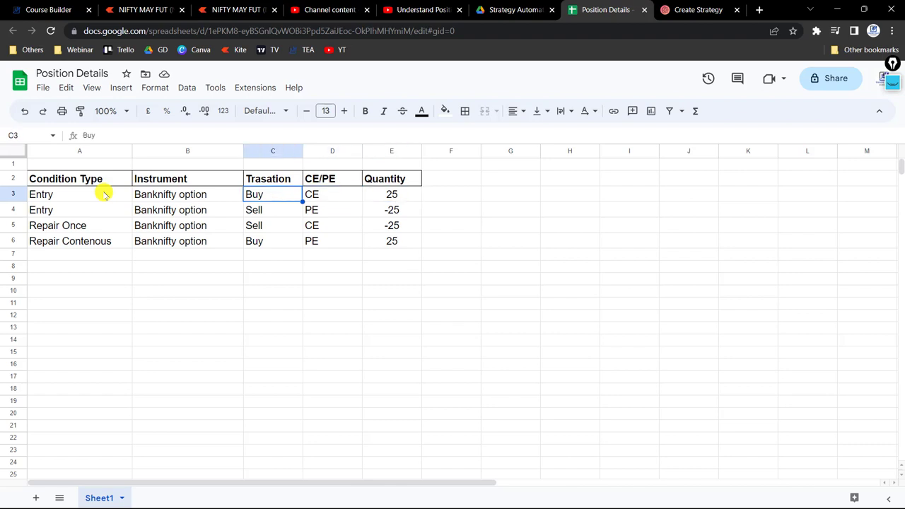
Examine the transaction, option type and quantity of the second Entry position in row 4.
key("Down")
key("Right")
key("Right")
key("Right")
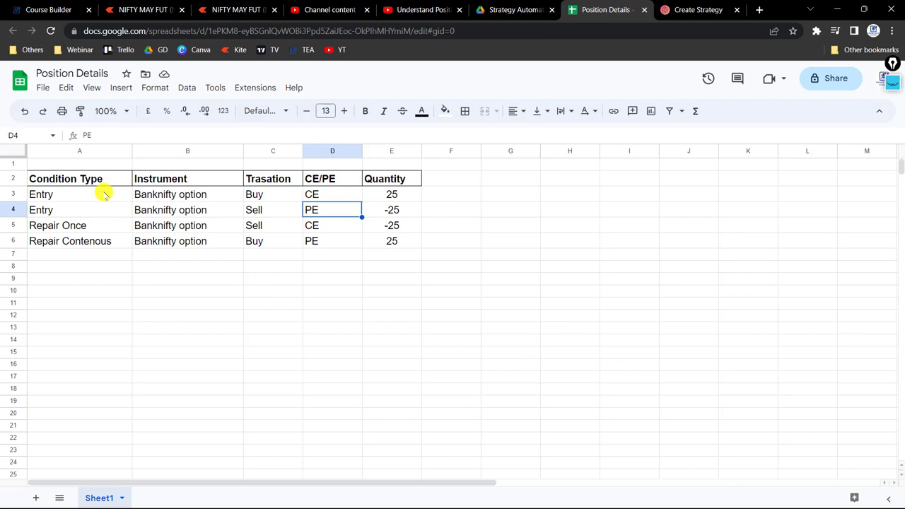
key("Left")
key("Left")
key("Left")
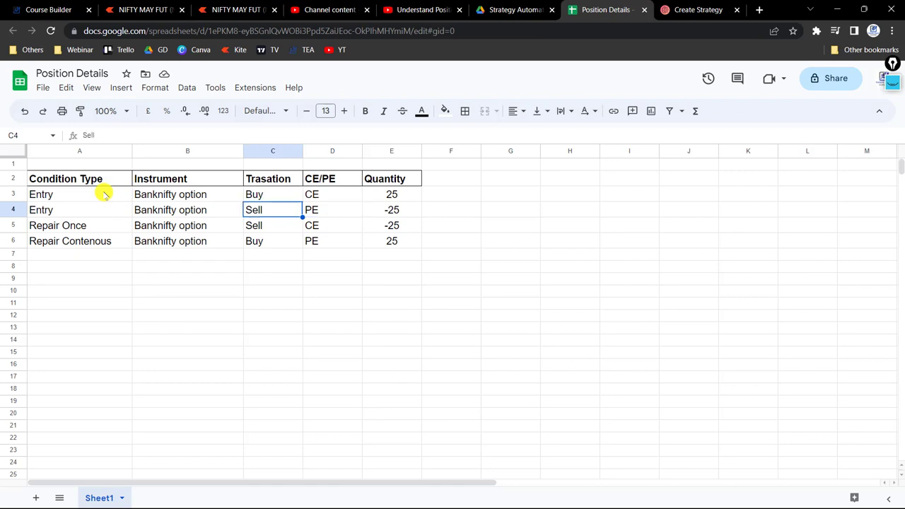
key("Right")
key("Right")
key("Right")
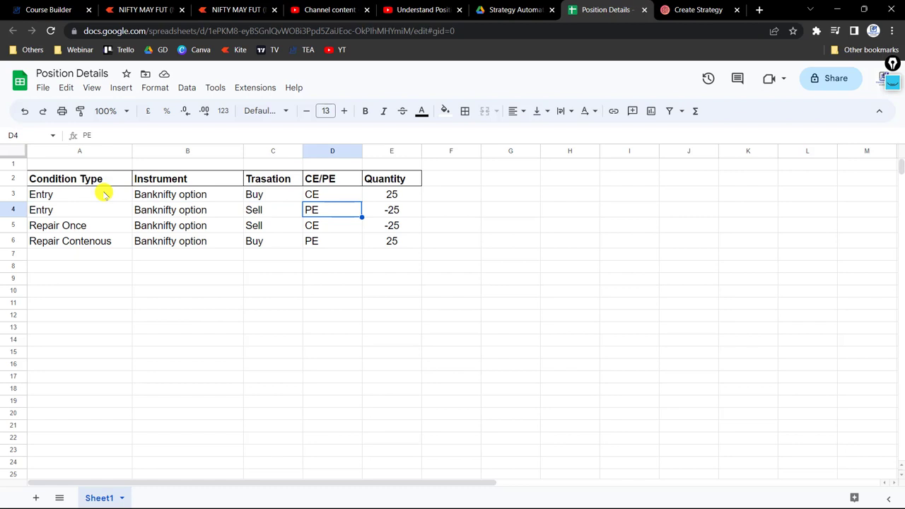
key("Left")
key("Right")
key("Right")
key("Right")
key("Down")
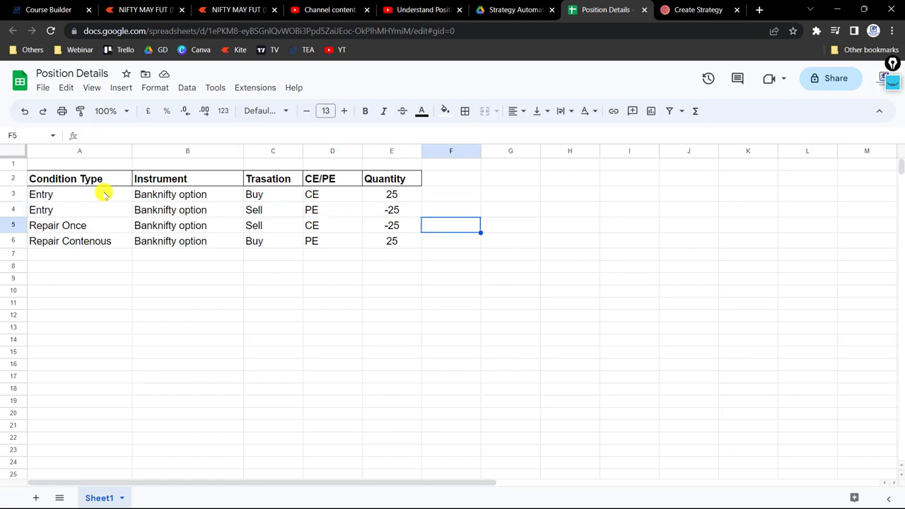
Examine the Repair Once position in row 5, from its condition type through to its quantity.
key("Left")
key("Left")
key("Left")
key("Left")
key("Left")
key("Right")
key("Right")
key("Right")
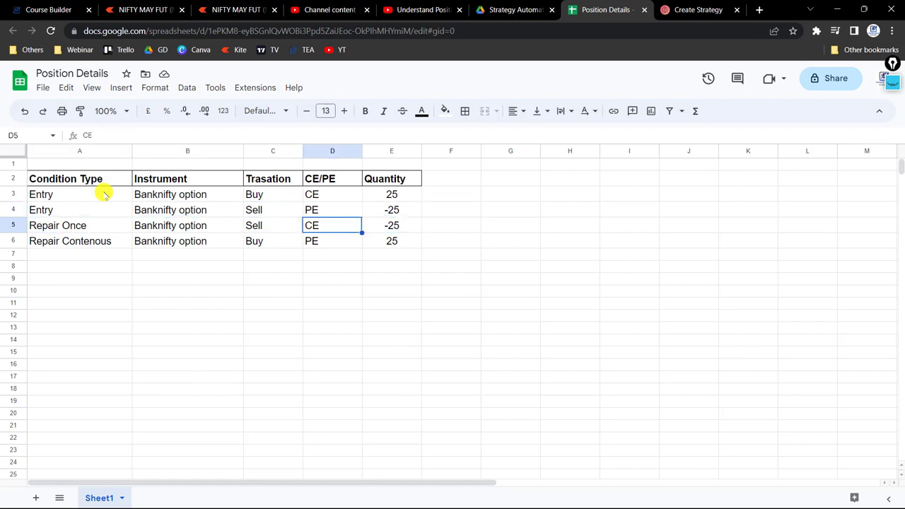
key("Left")
key("Right")
key("Right")
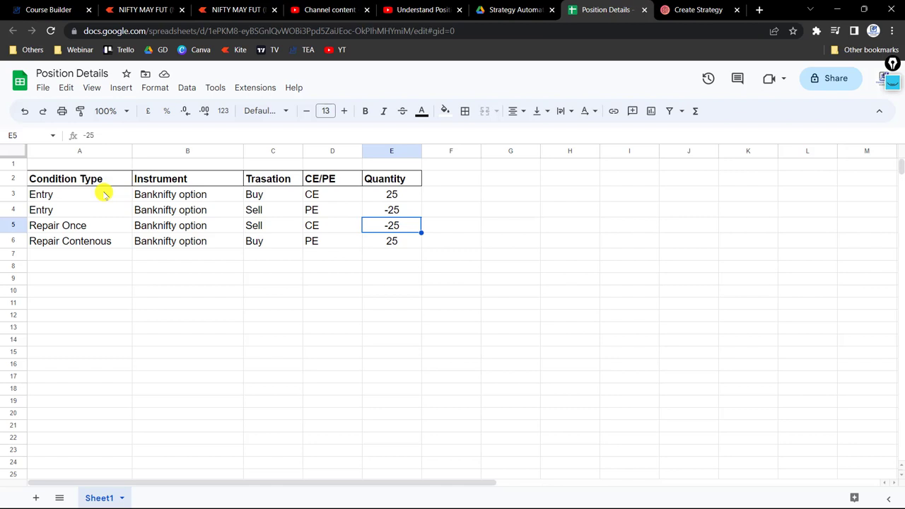
Compare the Entry and Repair Once rows with the Repair Contenous position in row 6, including their quantities and condition types.
key("Left")
key("Left")
key("Up")
key("Right")
key("Right")
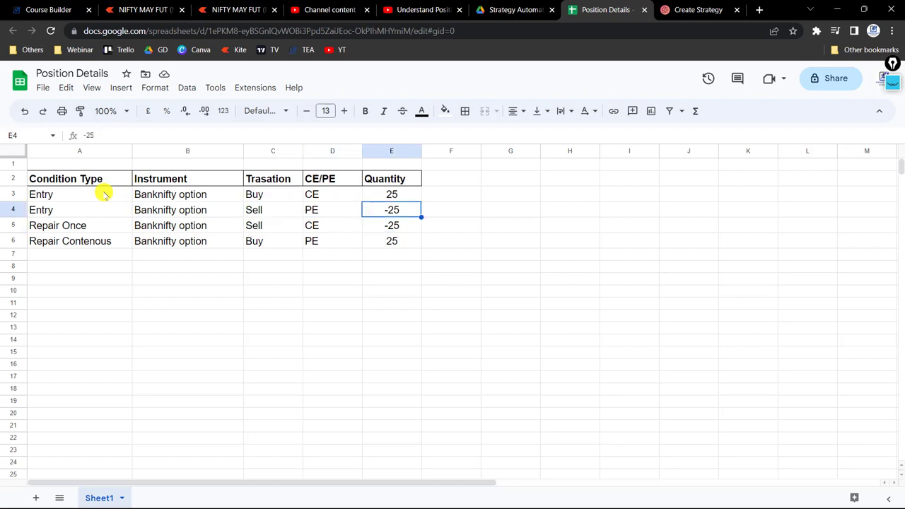
key("Down")
key("Left")
key("Left")
key("Left")
key("Down")
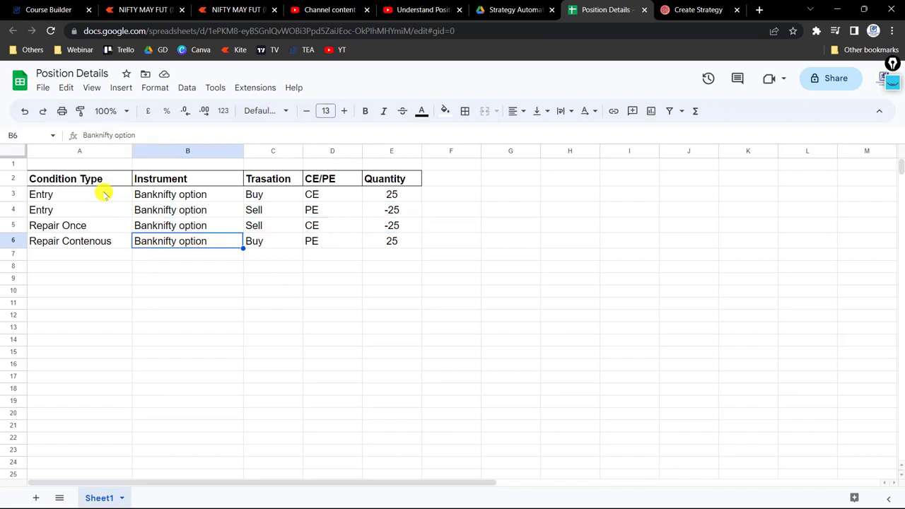
key("Right")
key("Right")
key("Right")
key("Up")
key("Up")
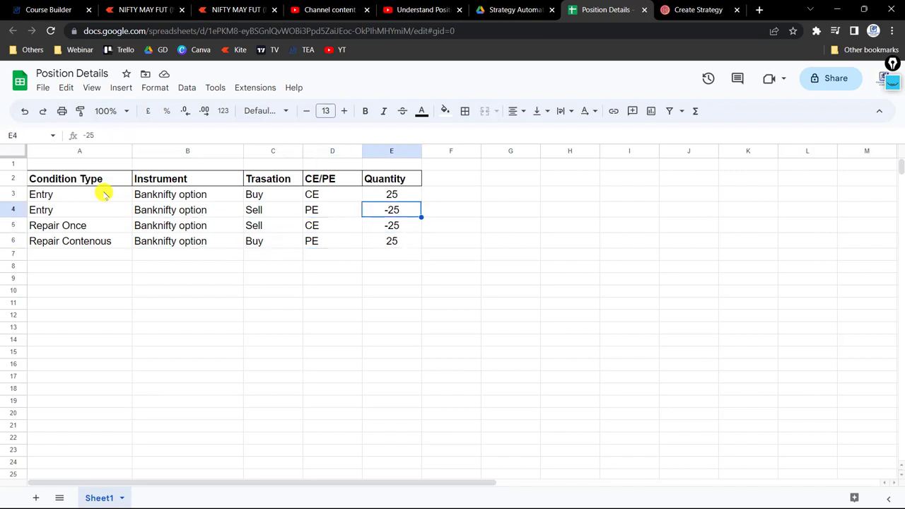
key("Up")
key("Left")
key("Left")
key("Left")
key("Left")
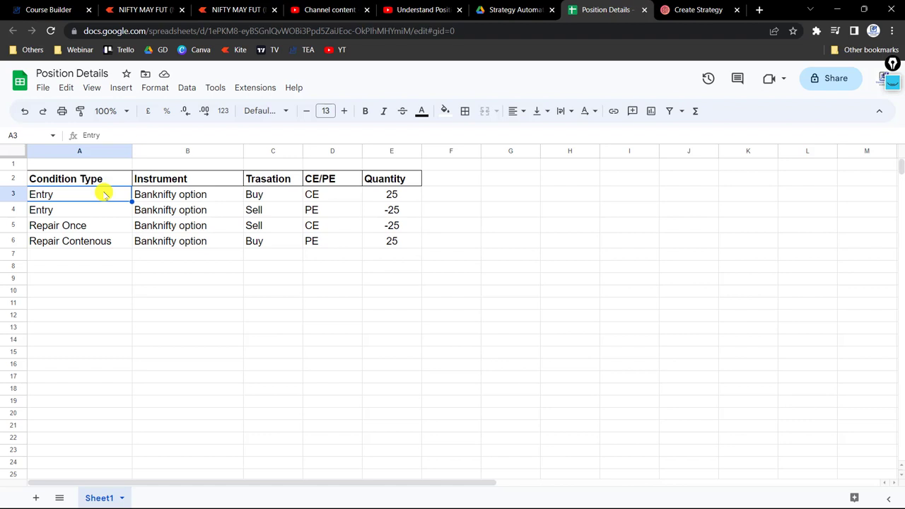
key("Down")
key("Down")
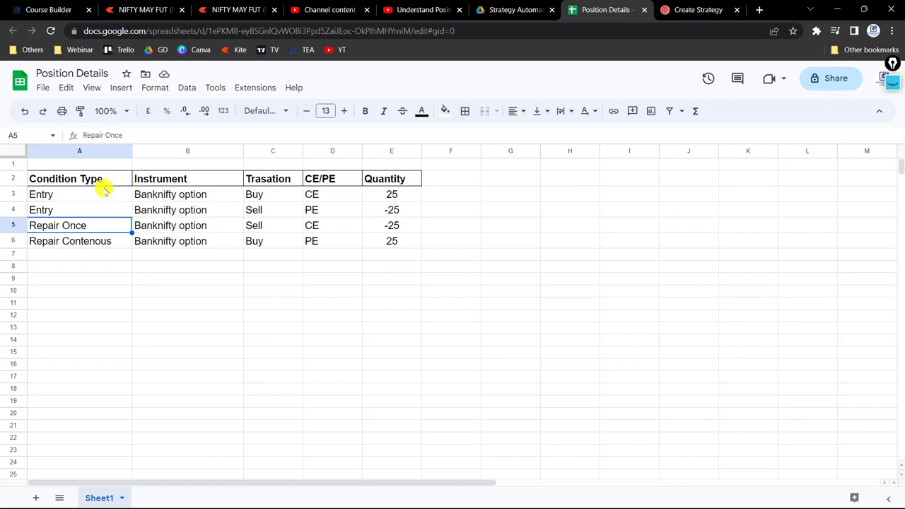
key("Up")
key("Up")
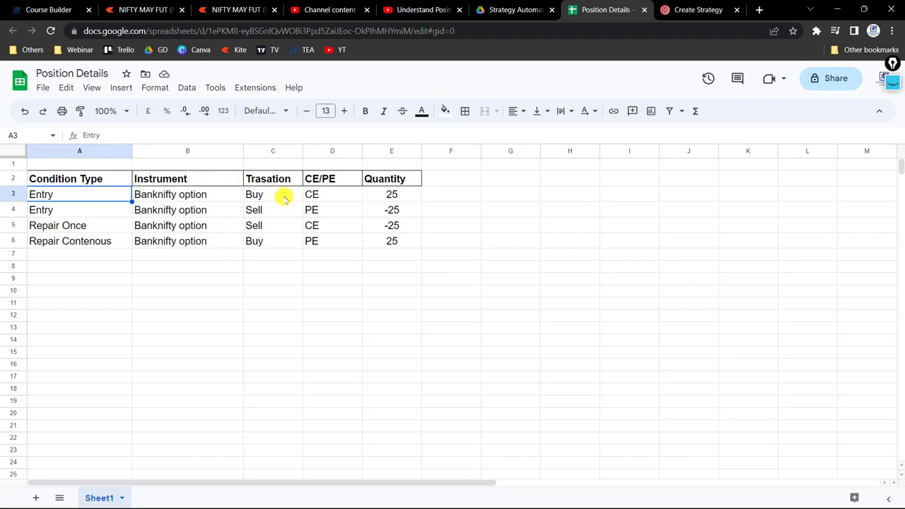
Select the Trasation, CE/PE and Quantity values of rows 3 to 6 in turn to check the net quantity.
left_click_drag(281, 200, 277, 242)
left_click(288, 264)
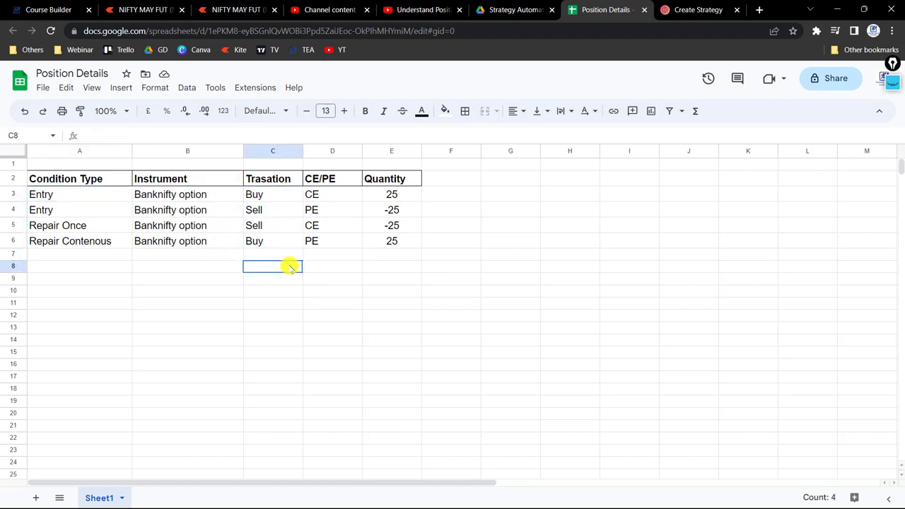
left_click_drag(342, 191, 345, 243)
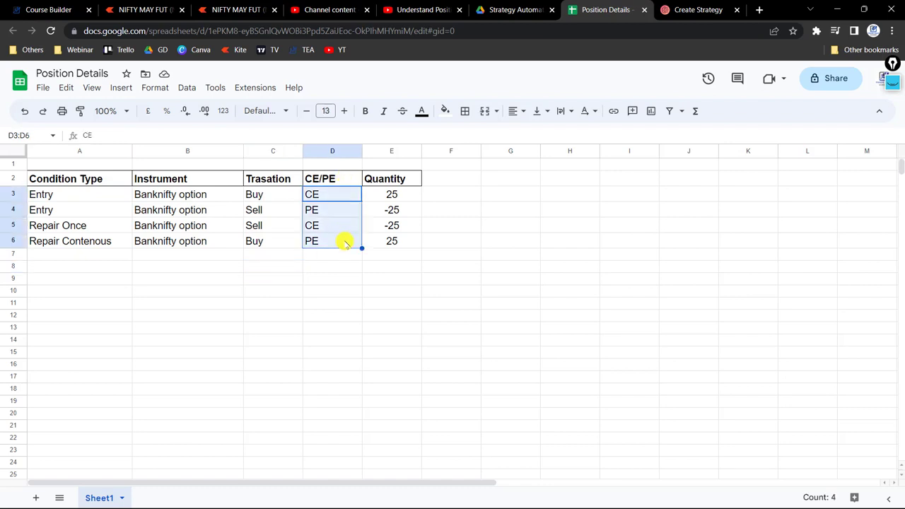
left_click(388, 278)
left_click_drag(402, 195, 405, 249)
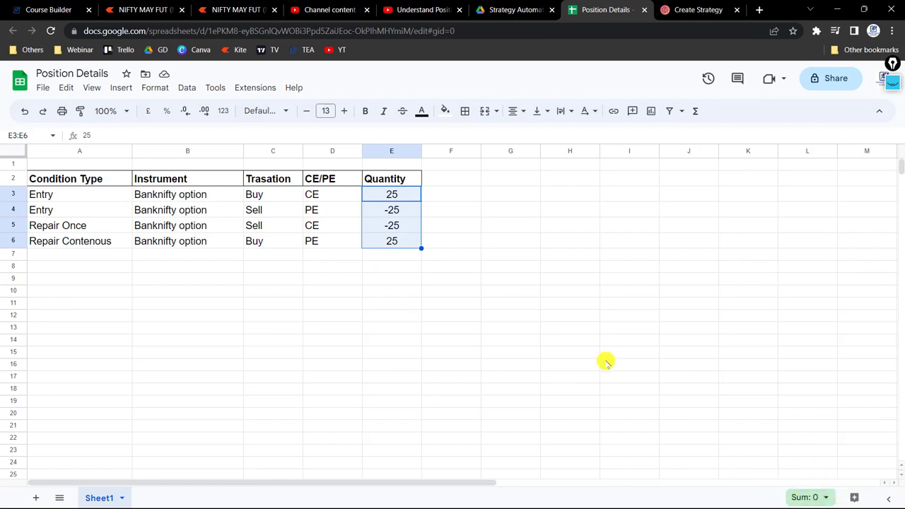
Return to the Tradetron strategy and set the Positions Detail keyword's condition type to Entry.
left_click(683, 8)
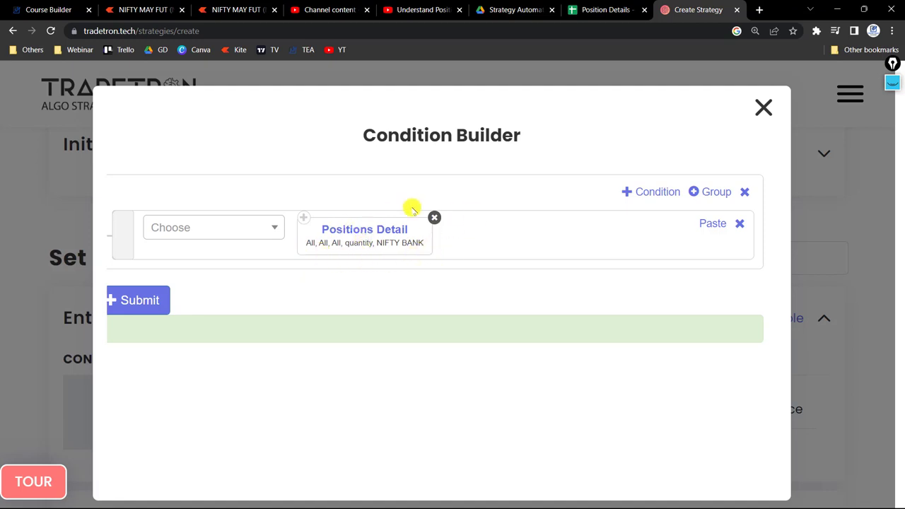
left_click(371, 230)
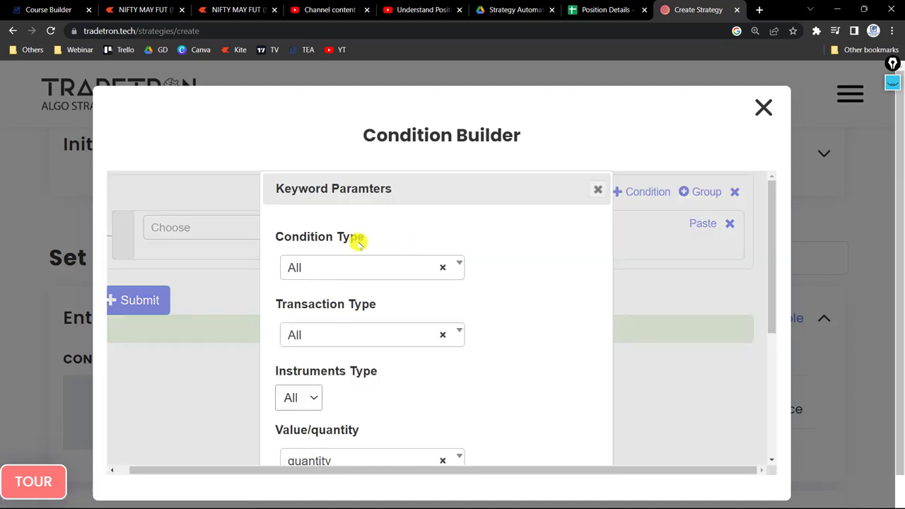
left_click(363, 261)
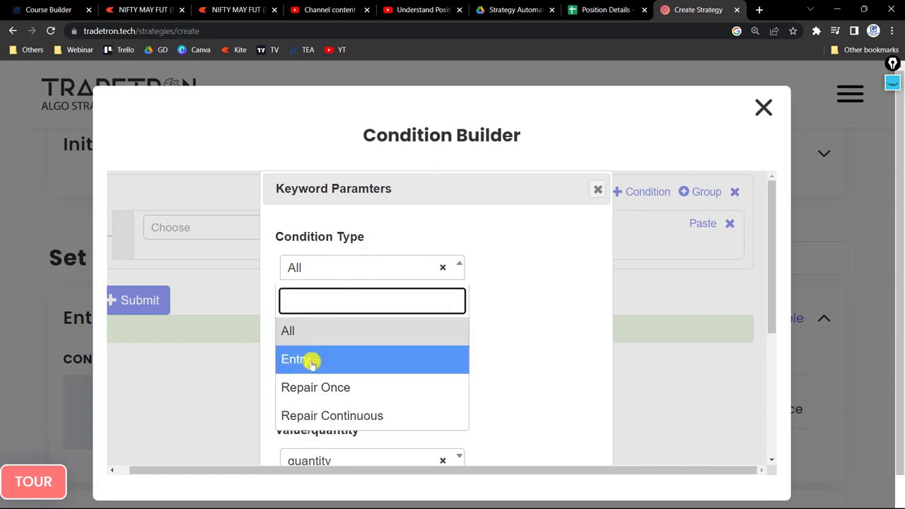
left_click(364, 360)
Set the keyword's transaction type to B and apply the parameters.
scroll(452, 305, "down", 1)
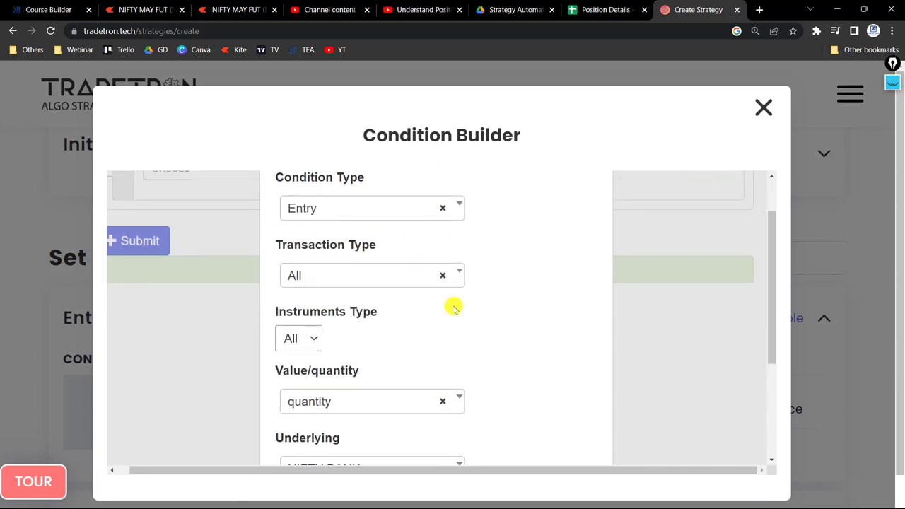
left_click(370, 272)
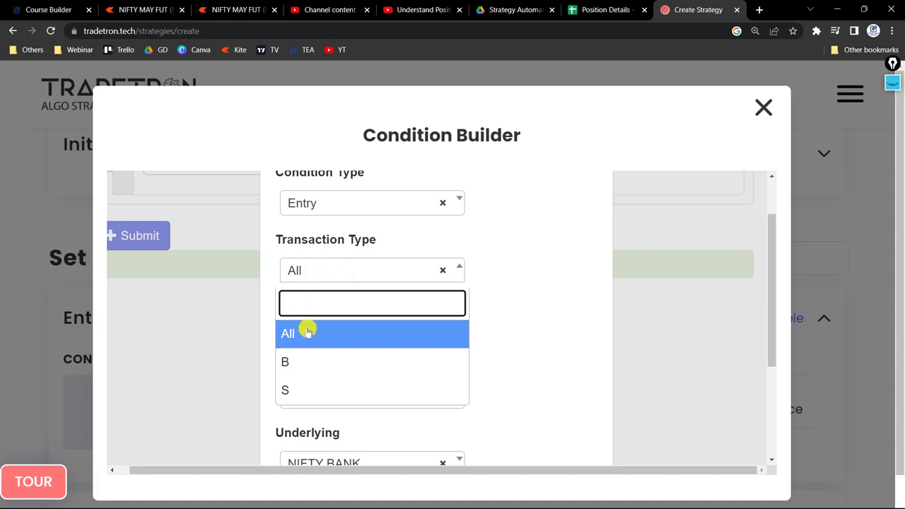
left_click(303, 364)
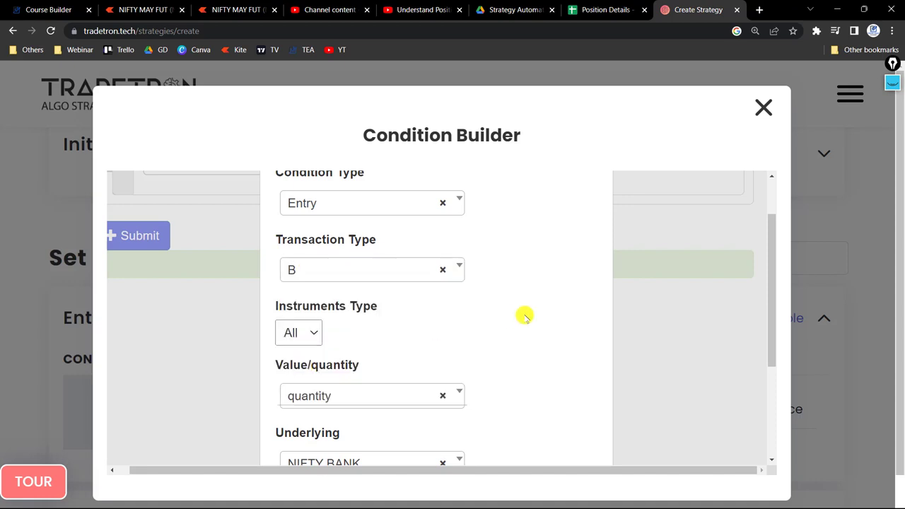
scroll(523, 316, "down", 3)
left_click(503, 438)
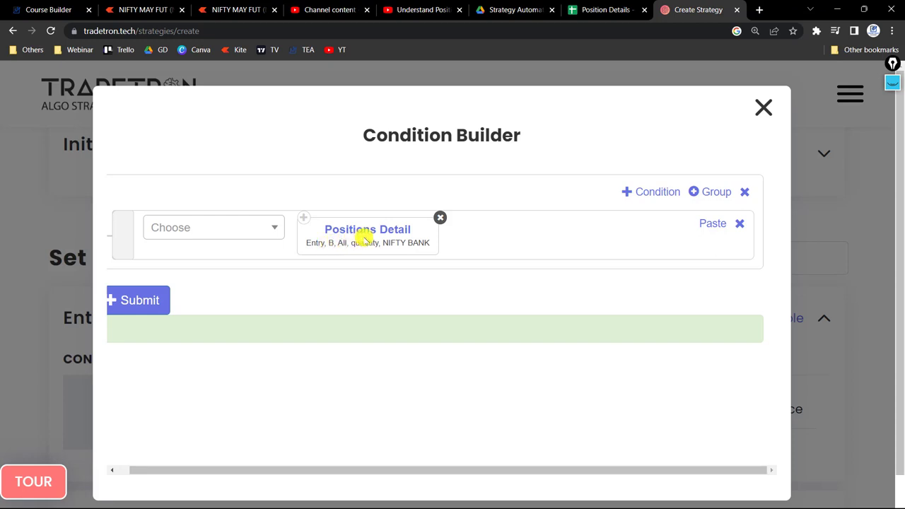
Switch to the Position Details spreadsheet and add a filter to the header row from Condition Type to Quantity.
left_click(593, 7)
left_click(59, 182)
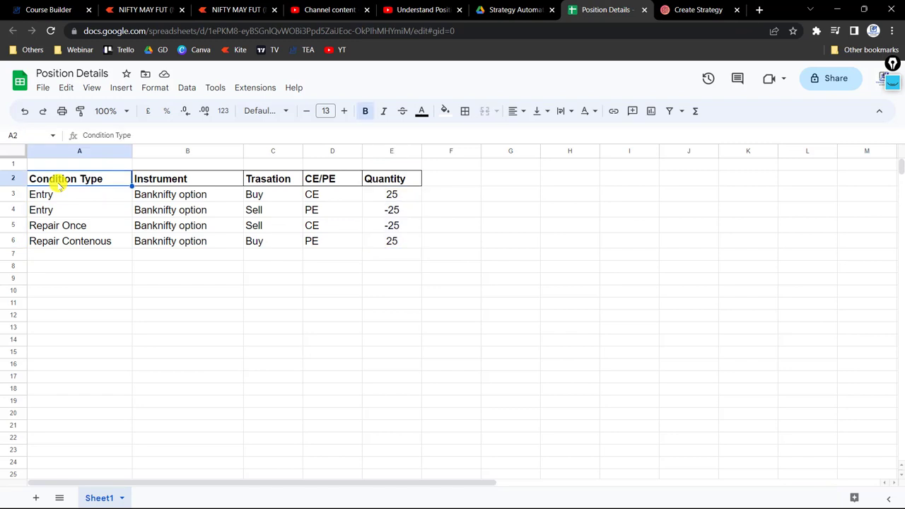
key("shift+Right")
key("shift+Right")
key("shift+Right")
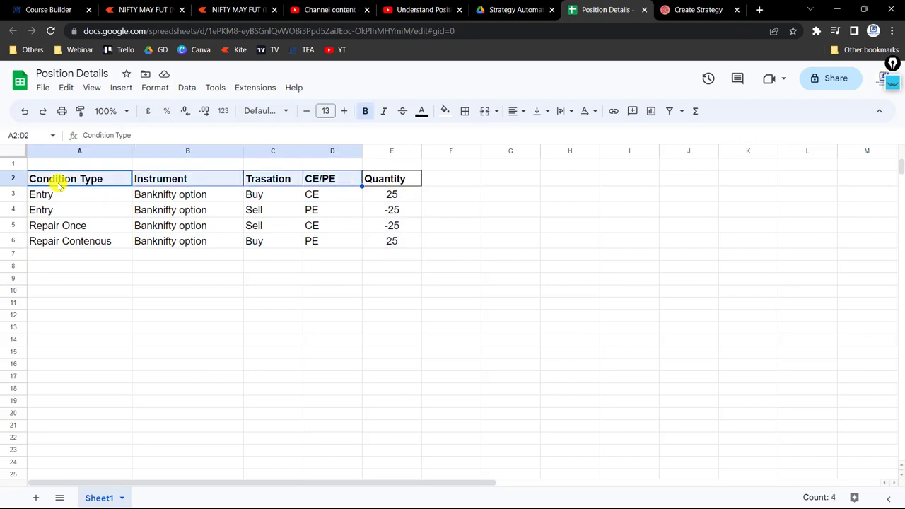
key("shift+Right")
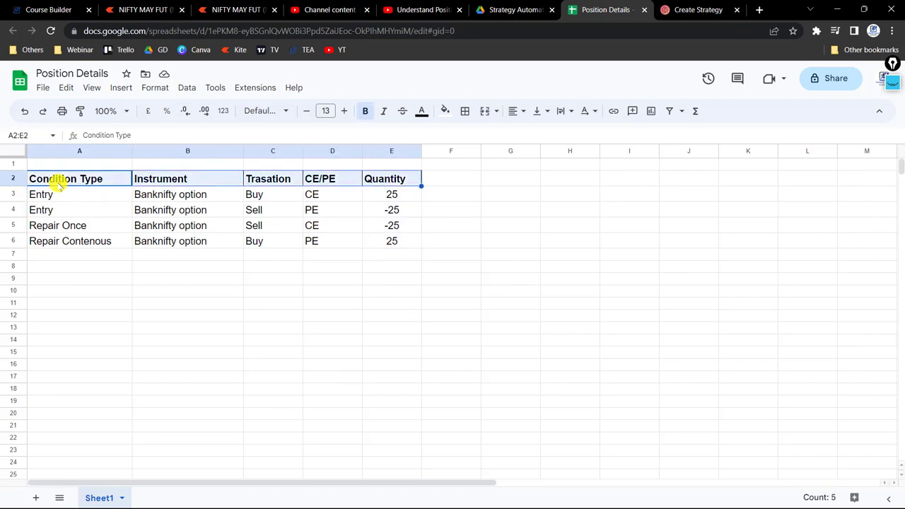
left_click(670, 112)
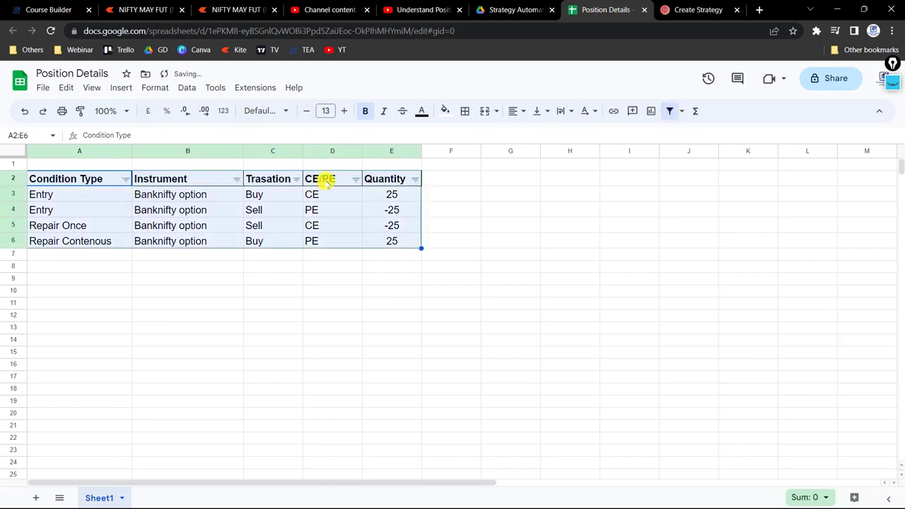
Filter the Condition Type column to show only the Entry positions.
left_click(126, 179)
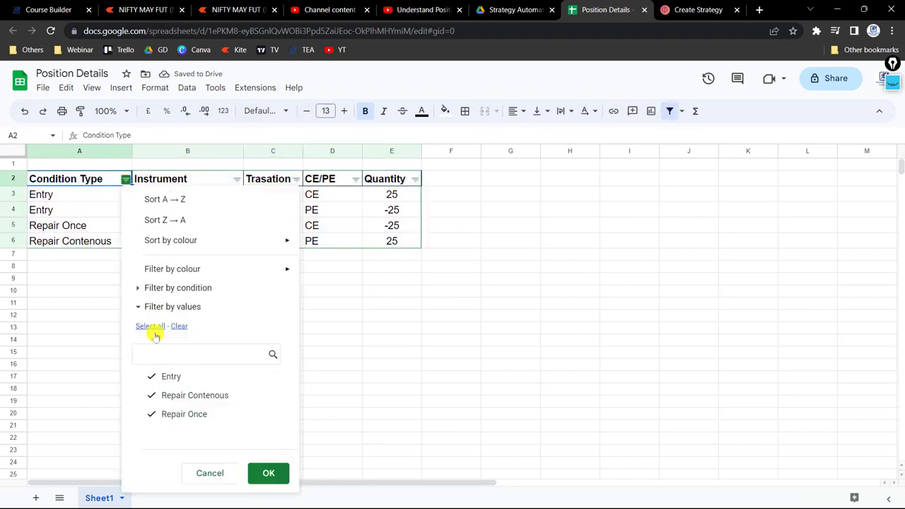
left_click(147, 377)
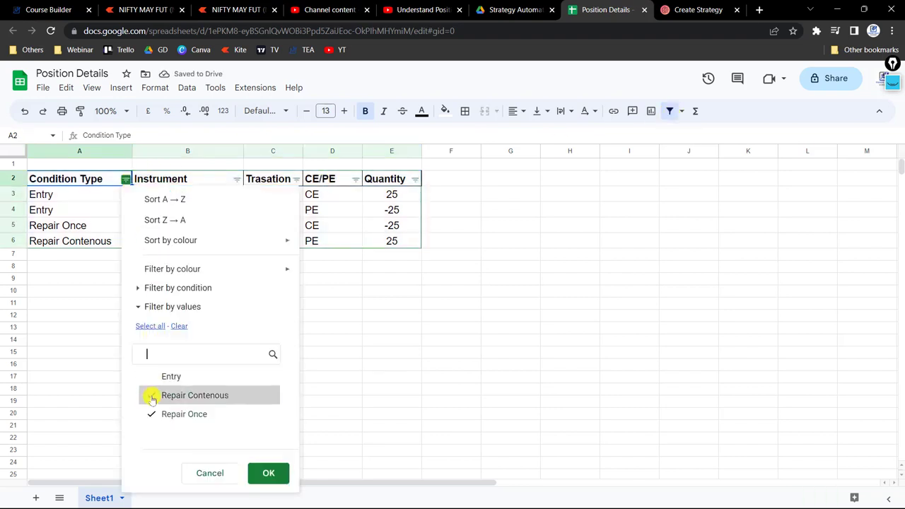
left_click(151, 377)
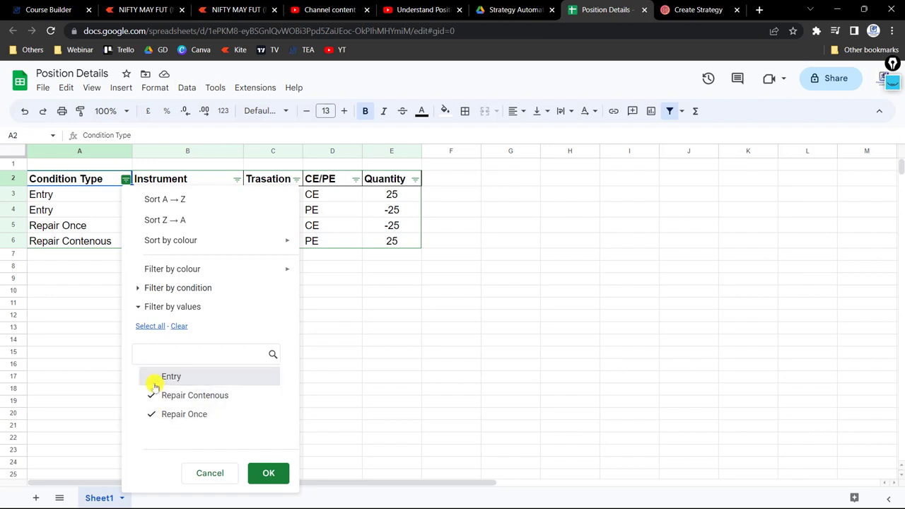
left_click(153, 397)
left_click(148, 414)
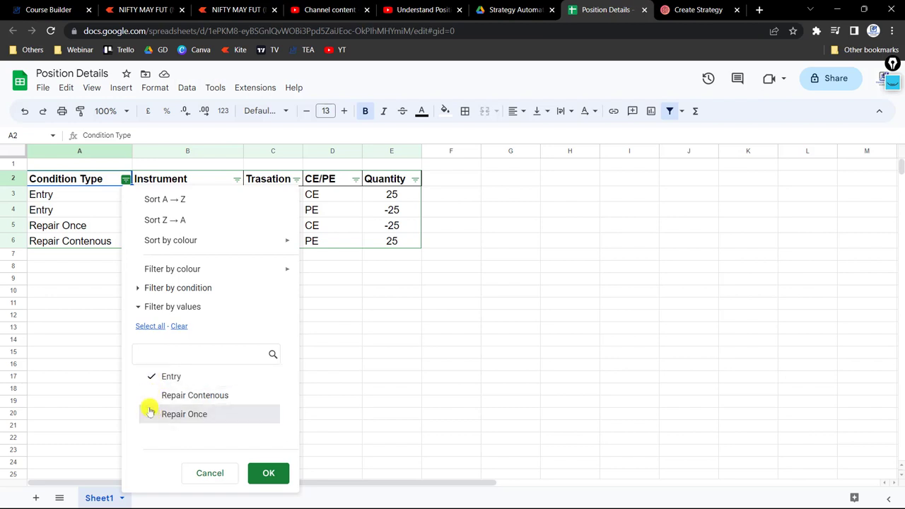
left_click(265, 472)
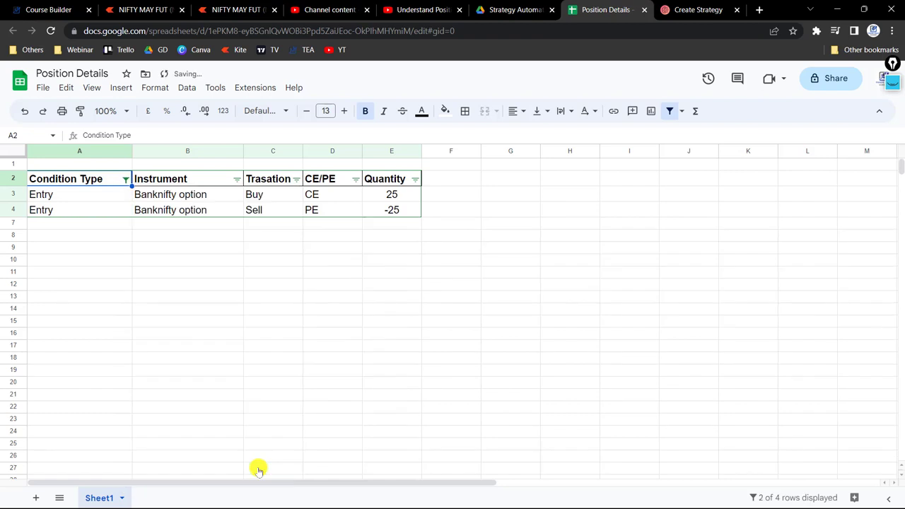
Filter the Trasation column to show only the Buy positions.
left_click(296, 179)
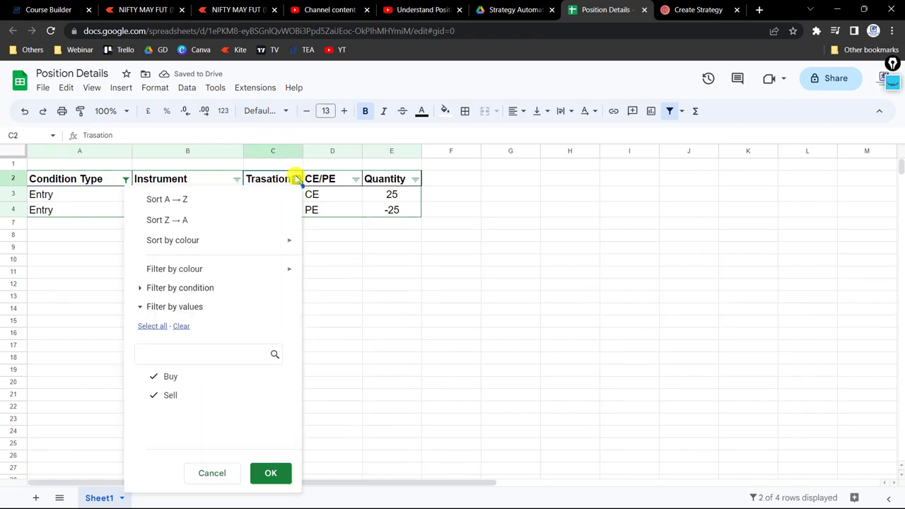
left_click(156, 396)
left_click(275, 473)
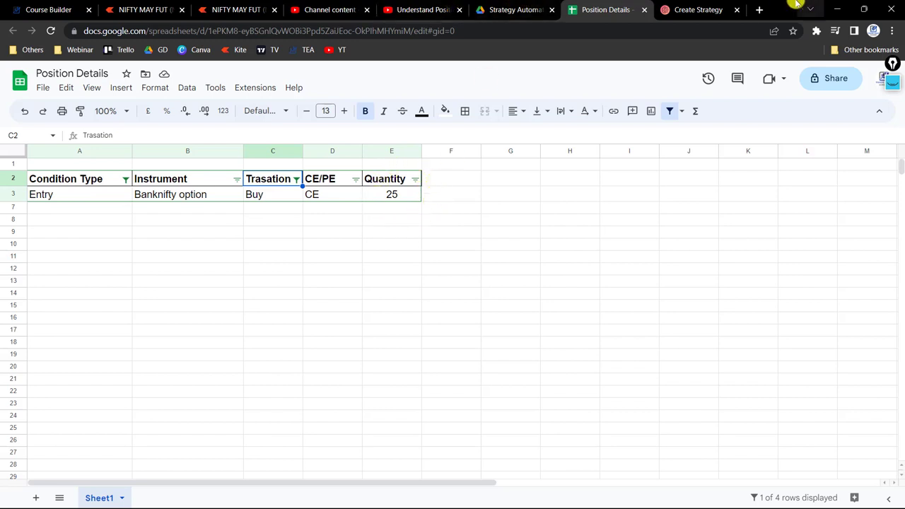
Compare the Positions Detail keyword's parameters in Tradetron with the filtered position in the spreadsheet.
left_click(714, 9)
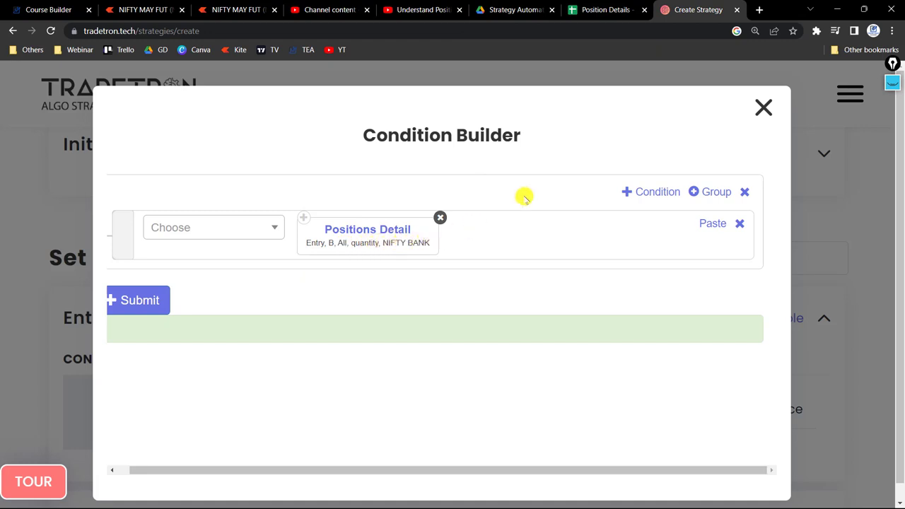
left_click(607, 9)
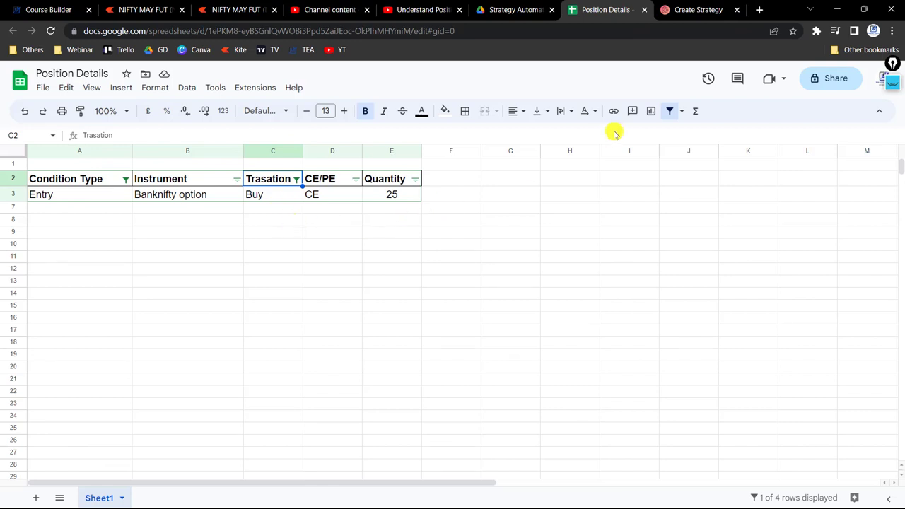
left_click(679, 111)
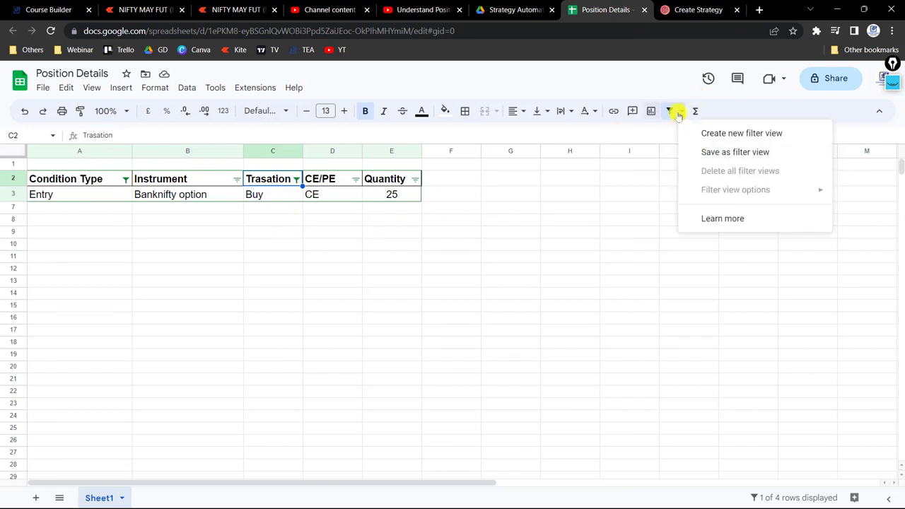
left_click(677, 113)
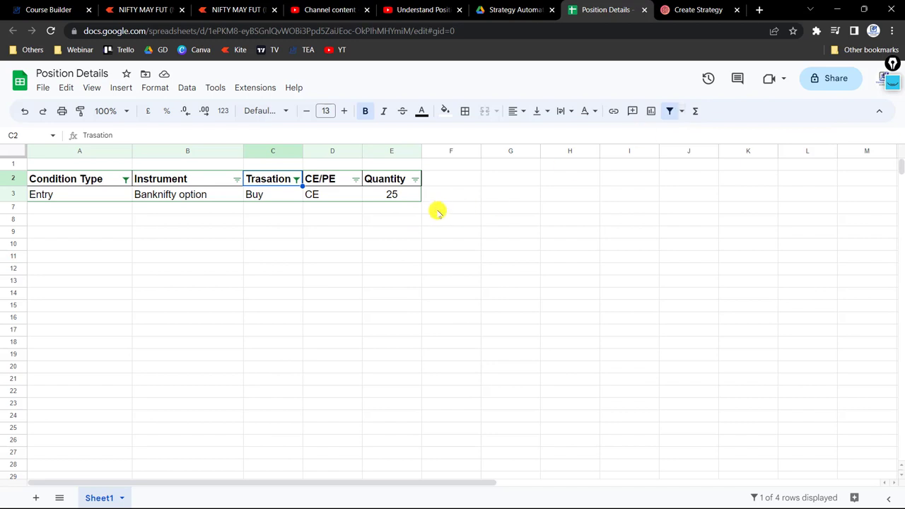
Return to the Tradetron strategy and set the Positions Detail keyword's condition type to All.
left_click(694, 10)
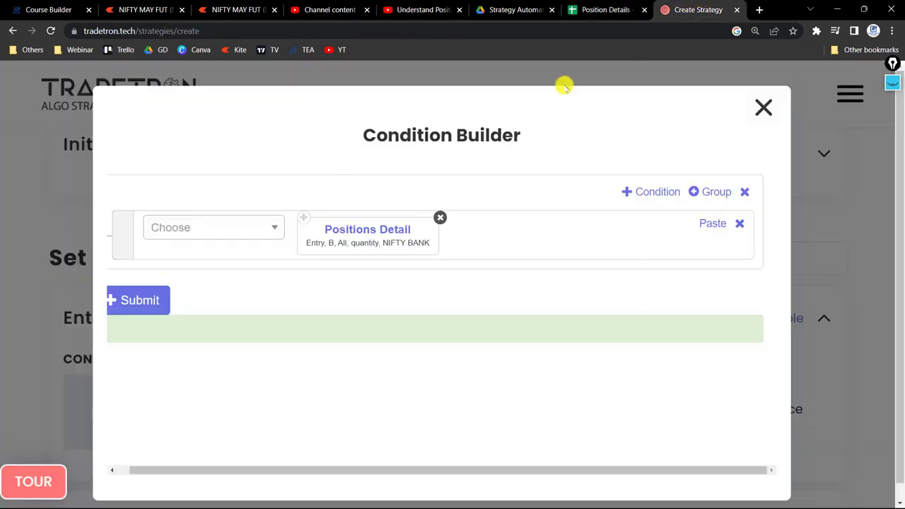
left_click(382, 225)
left_click(313, 265)
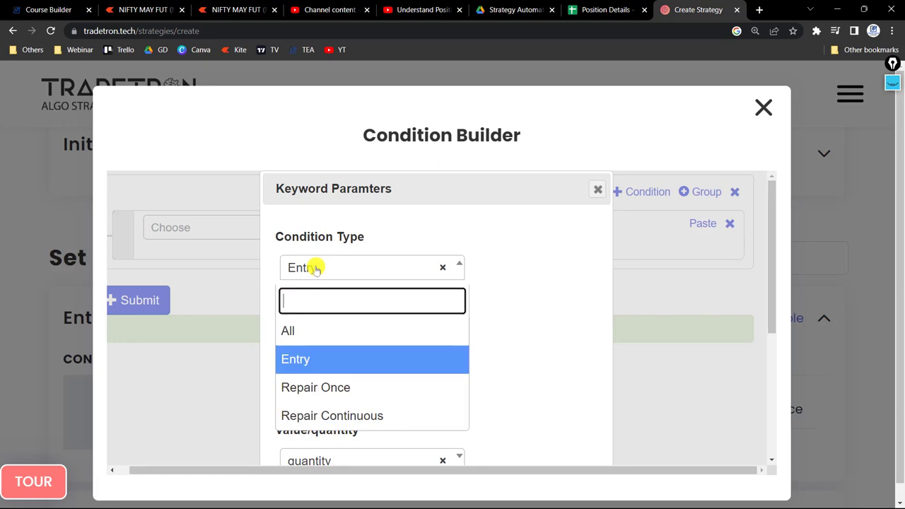
left_click(316, 332)
scroll(541, 278, "down", 1)
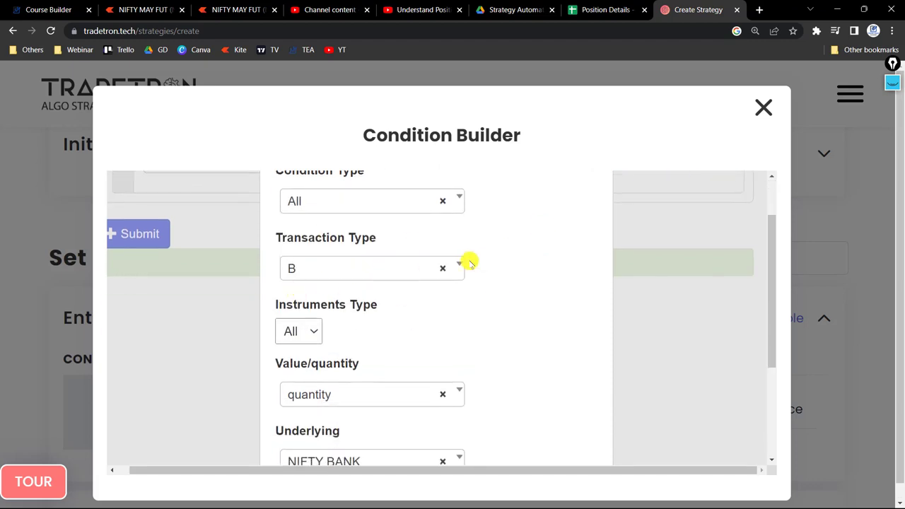
Set the keyword's instruments type to PE and apply the parameters.
scroll(509, 259, "down", 1)
left_click(293, 291)
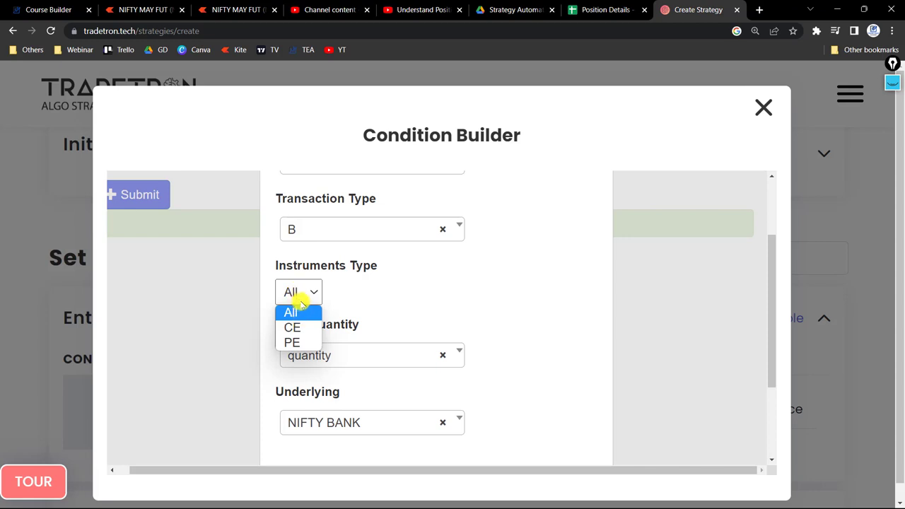
left_click(286, 343)
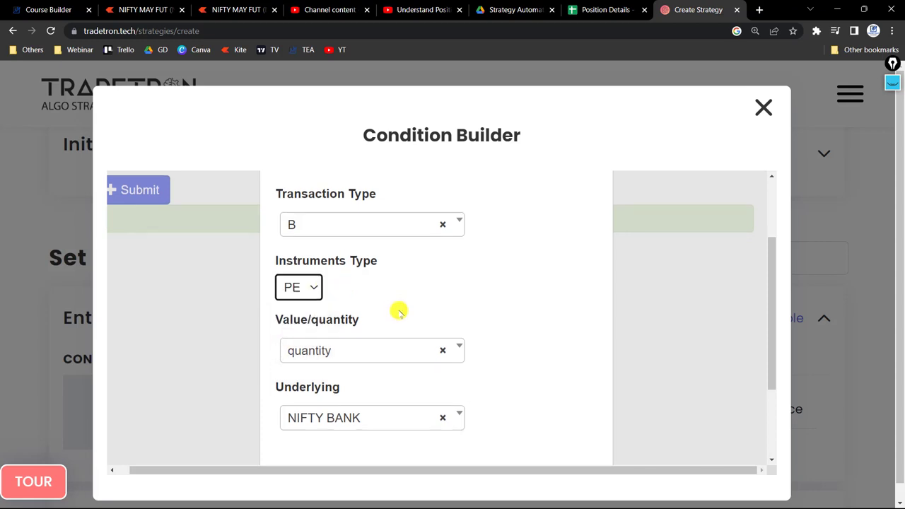
scroll(399, 311, "down", 2)
left_click(502, 433)
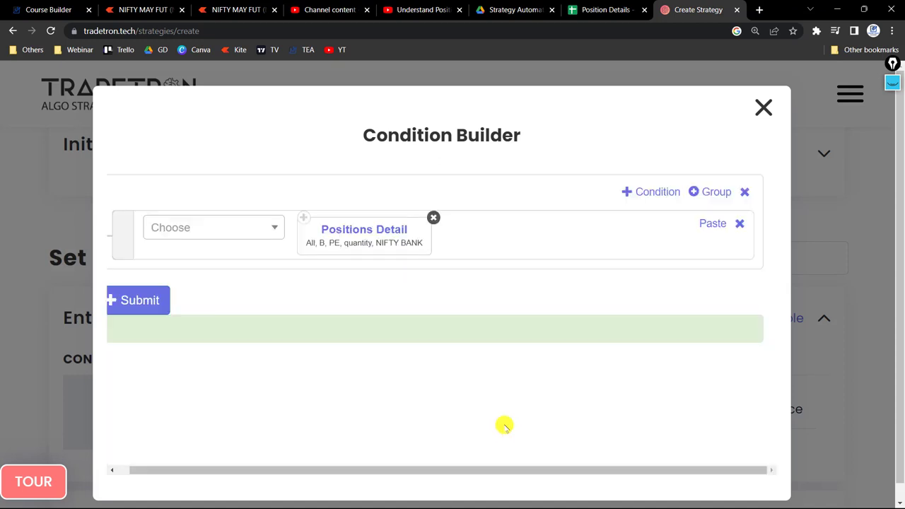
Return to the positions spreadsheet and include Repair Contenous and Repair Once in the Condition Type filter.
left_click(606, 9)
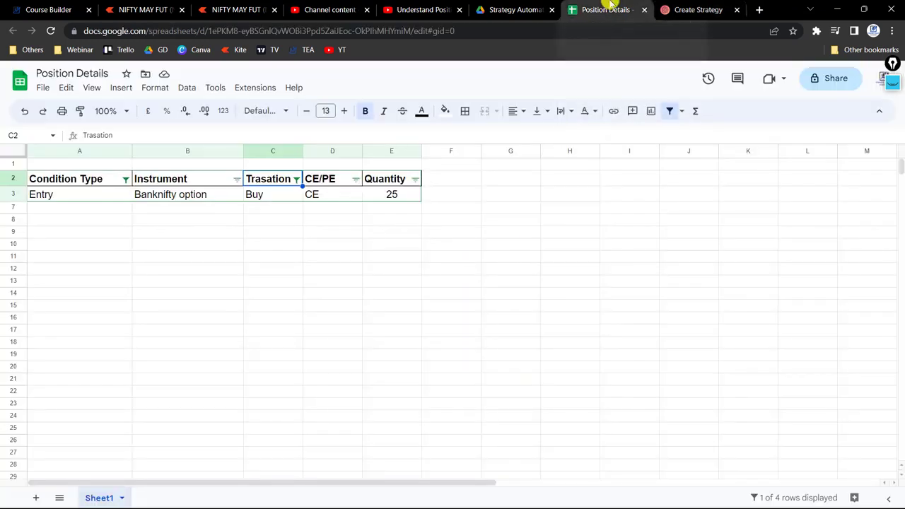
left_click(125, 179)
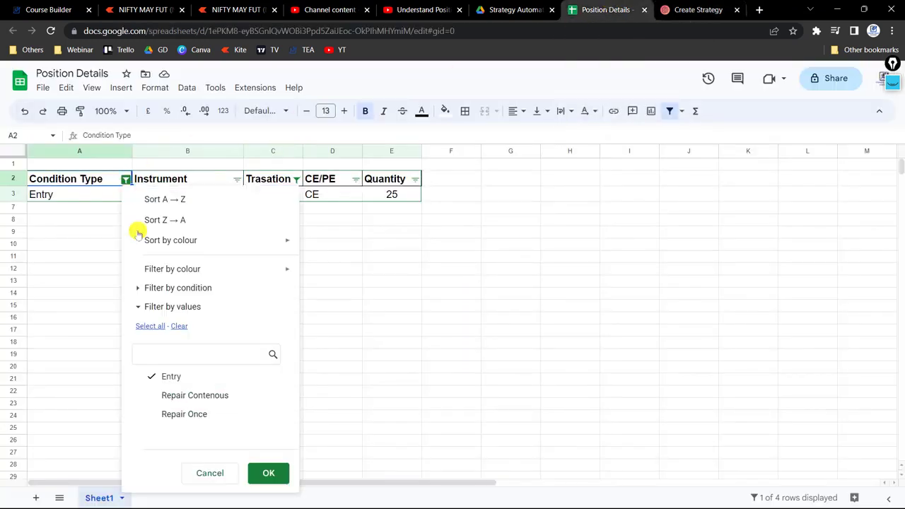
left_click(159, 396)
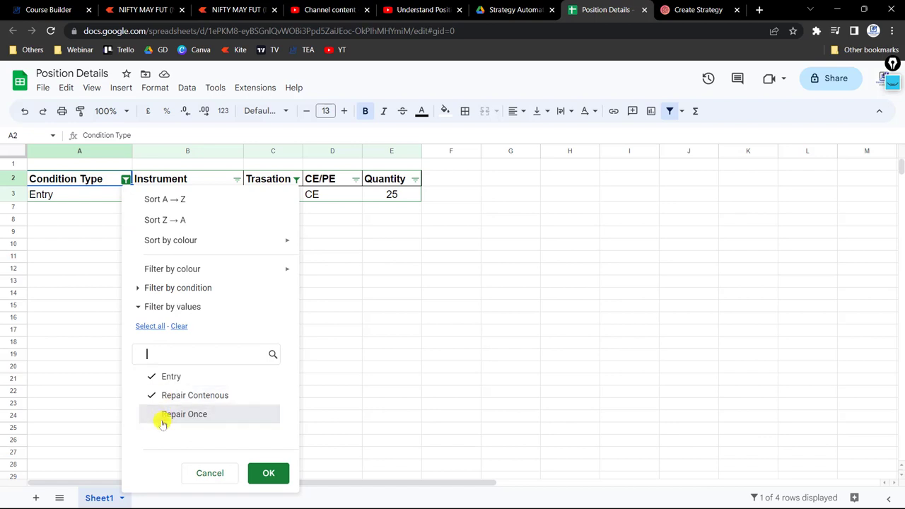
left_click(162, 415)
left_click(266, 473)
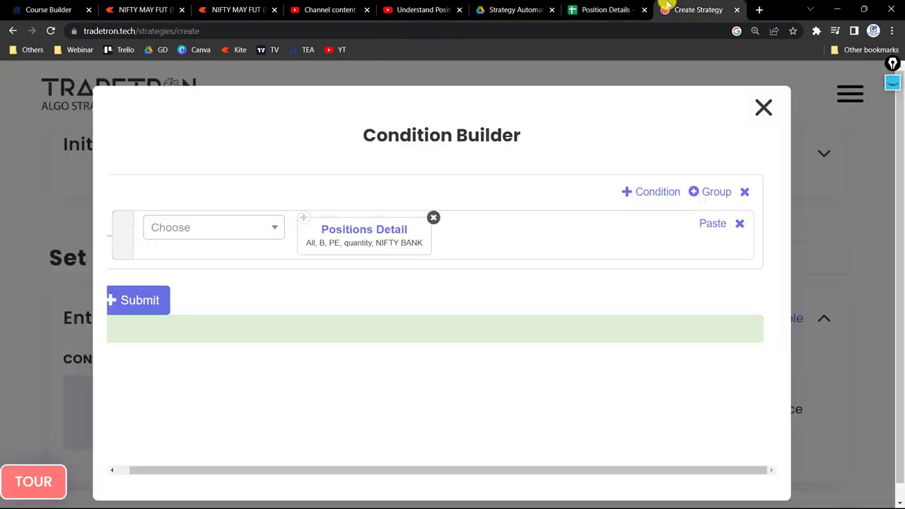
Recheck the keyword's parameters in Tradetron and the selected values of the spreadsheet's Trasation filter.
left_click(676, 10)
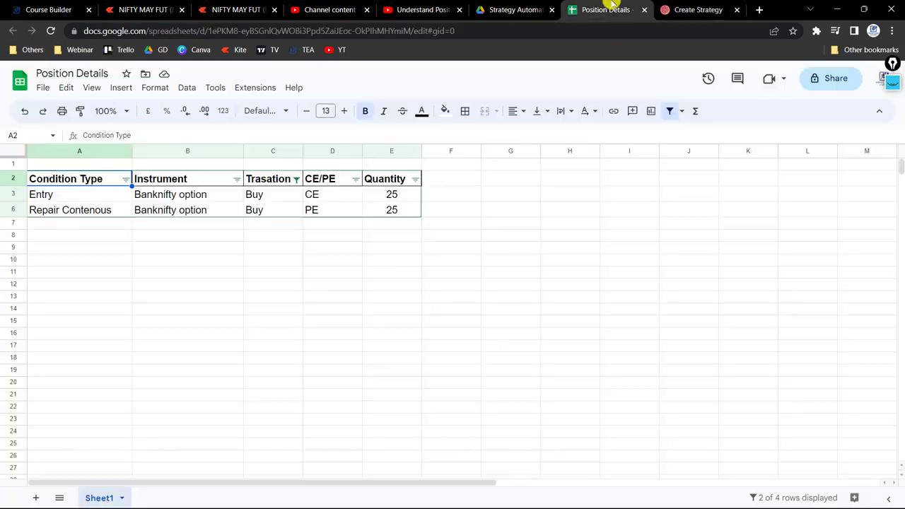
left_click(607, 10)
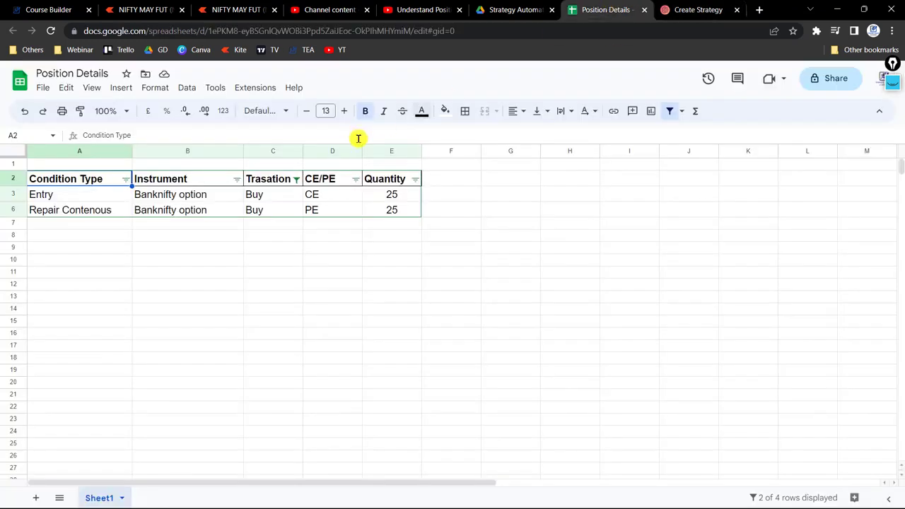
left_click(295, 180)
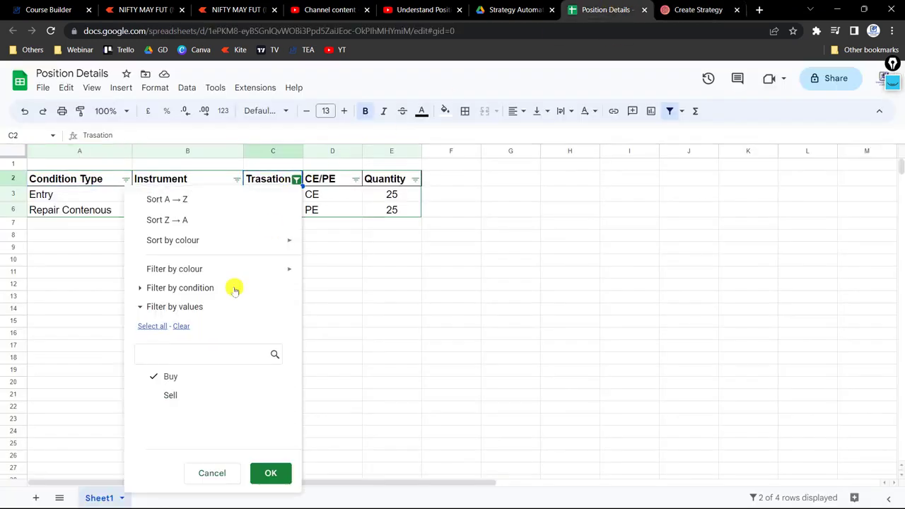
left_click(269, 473)
Filter the CE/PE column to show only PE and select the remaining position's quantity.
left_click(356, 179)
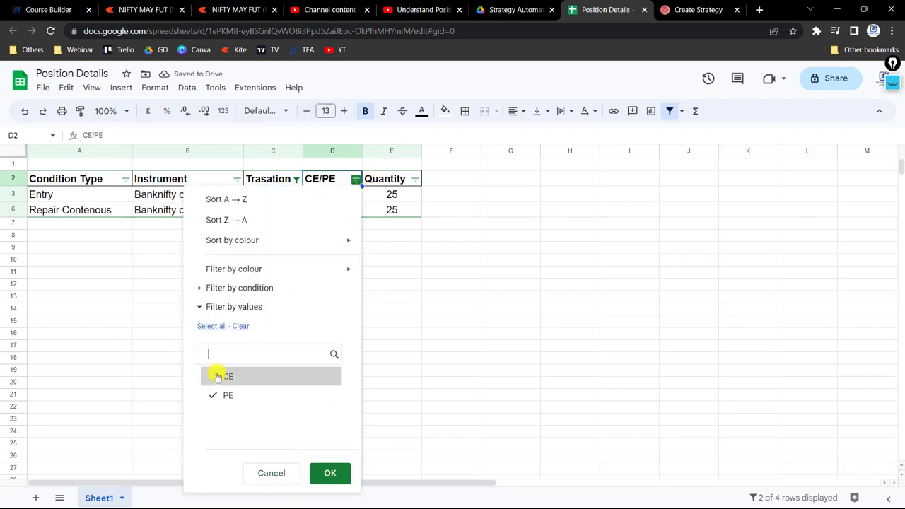
left_click(218, 376)
left_click(325, 474)
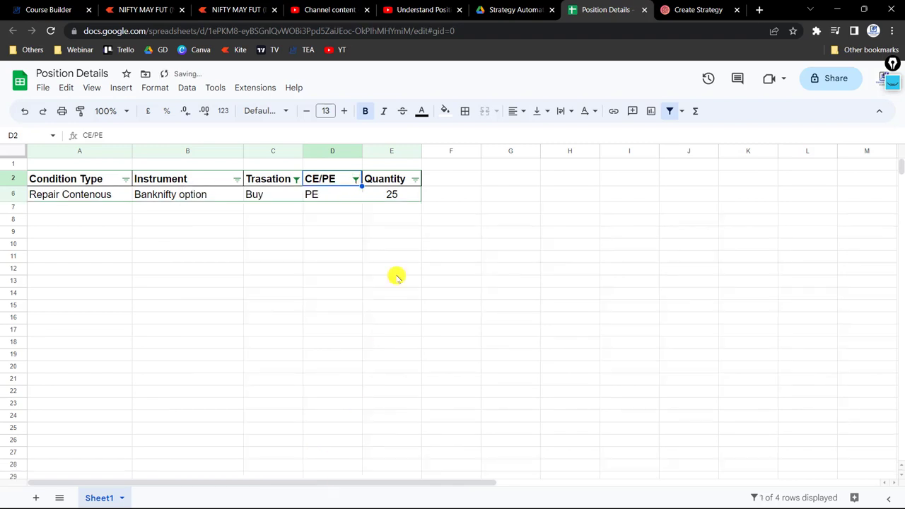
left_click(394, 195)
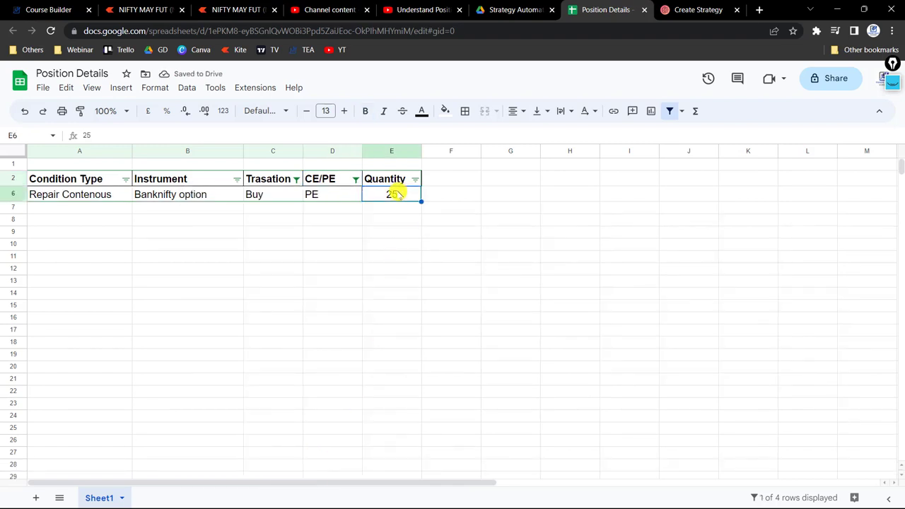
Return to the Tradetron strategy and review the Positions Detail keyword's condition, transaction, instruments, quantity and underlying parameters.
key("ctrl+Tab")
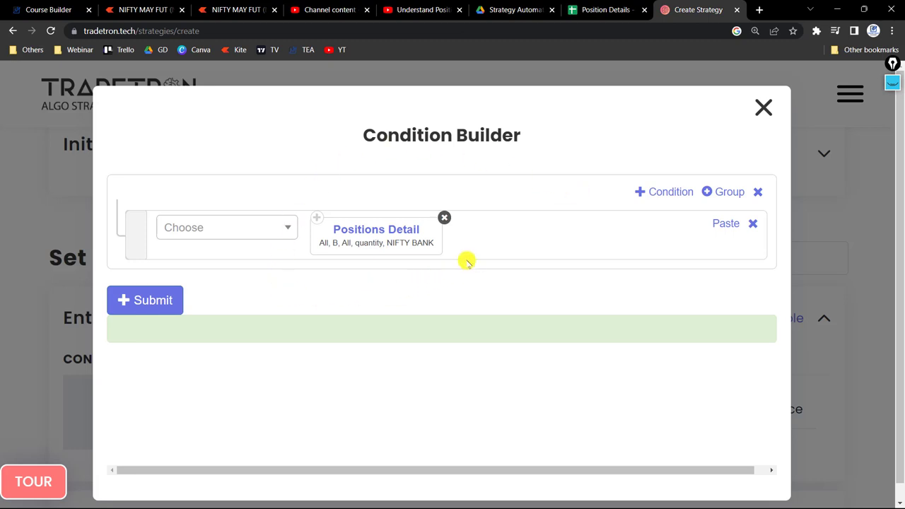
left_click(402, 230)
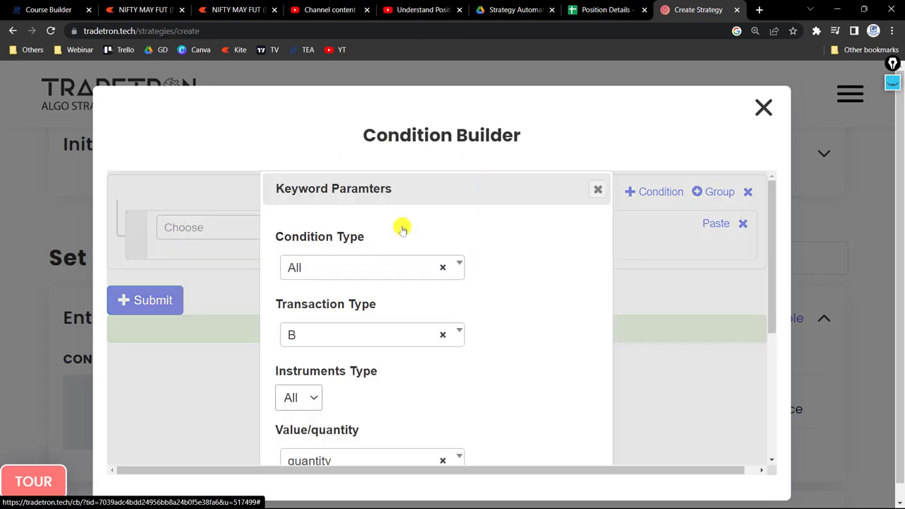
scroll(393, 307, "down", 2)
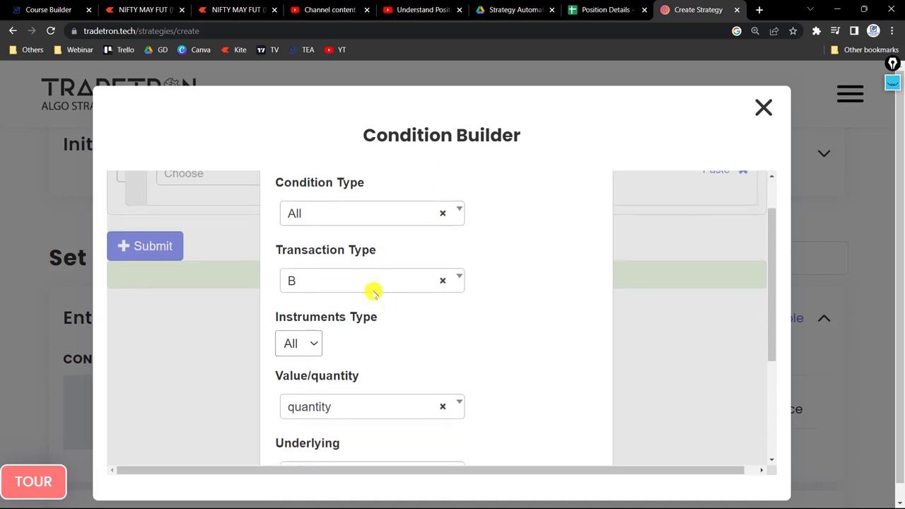
left_click(329, 212)
left_click(534, 276)
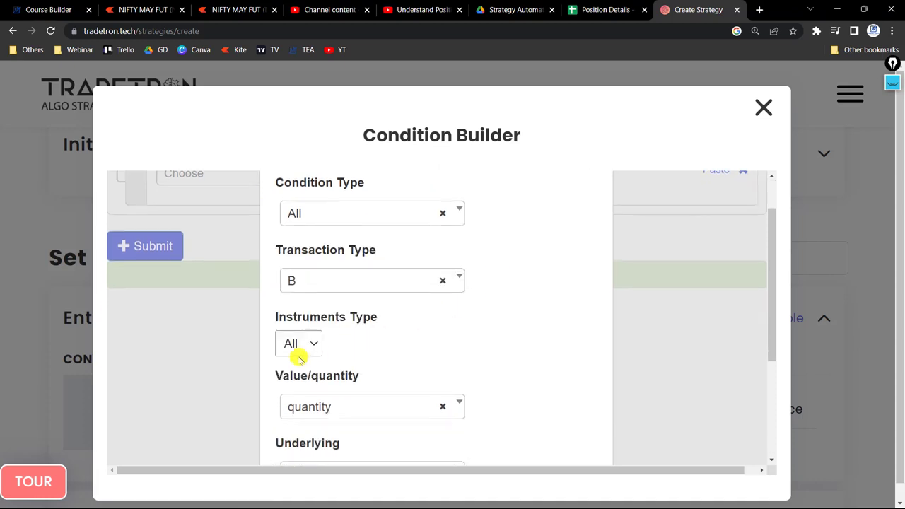
scroll(506, 349, "down", 1)
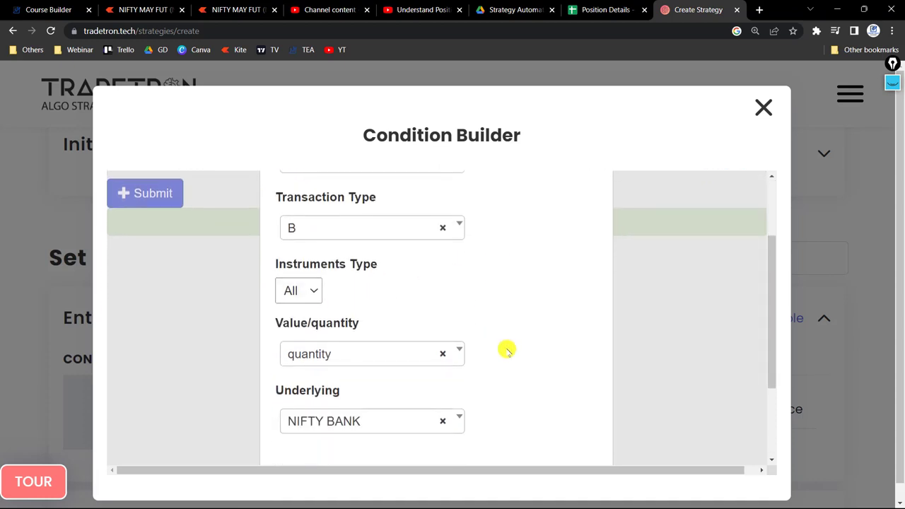
Close the keyword parameters and remove the Positions Detail keyword from the condition.
scroll(506, 350, "up", 2)
left_click(596, 191)
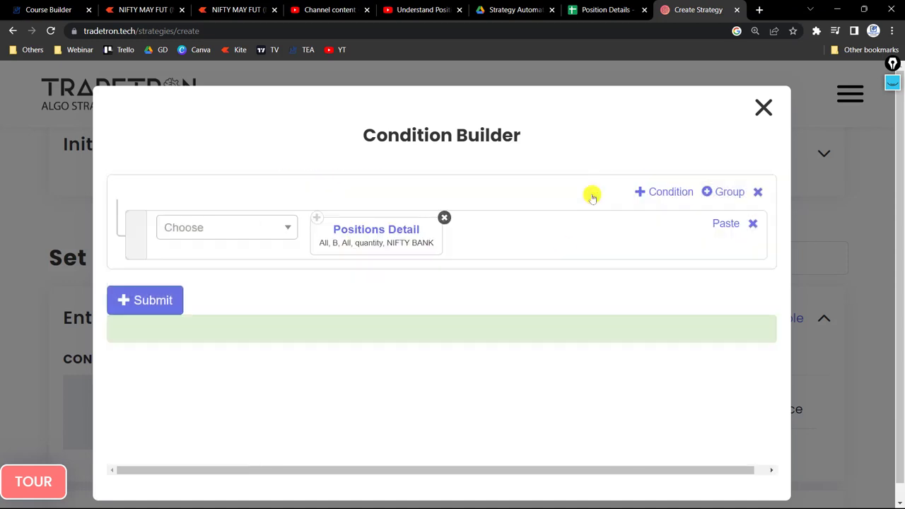
left_click(444, 220)
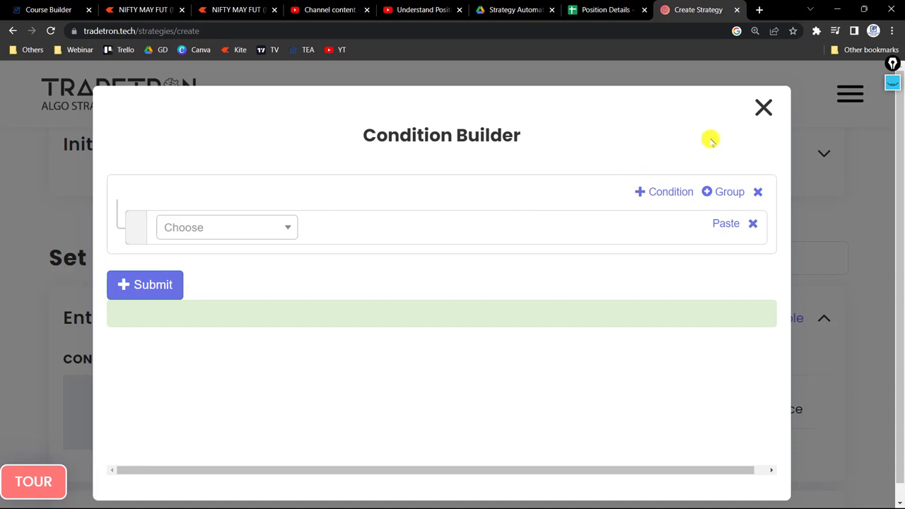